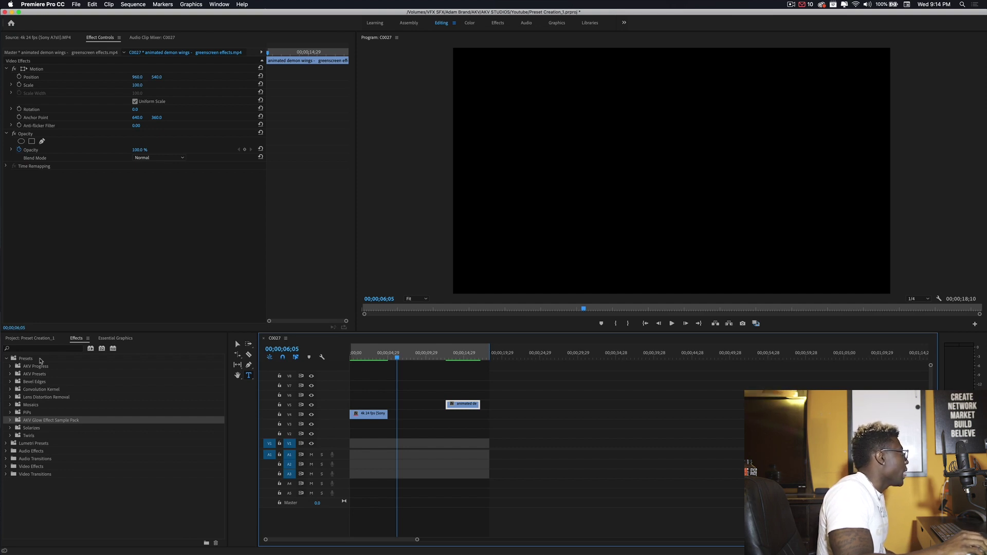
Start importing a PSET preset file into the Presets folder, then cancel the import.
{"action": "right_click", "coordinate": [40, 361]}
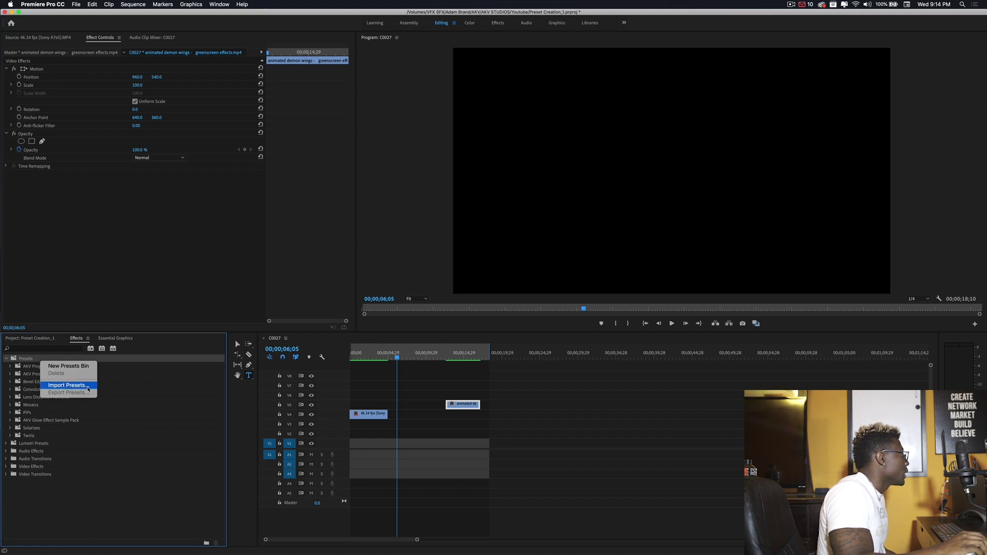
{"action": "left_click", "coordinate": [86, 390]}
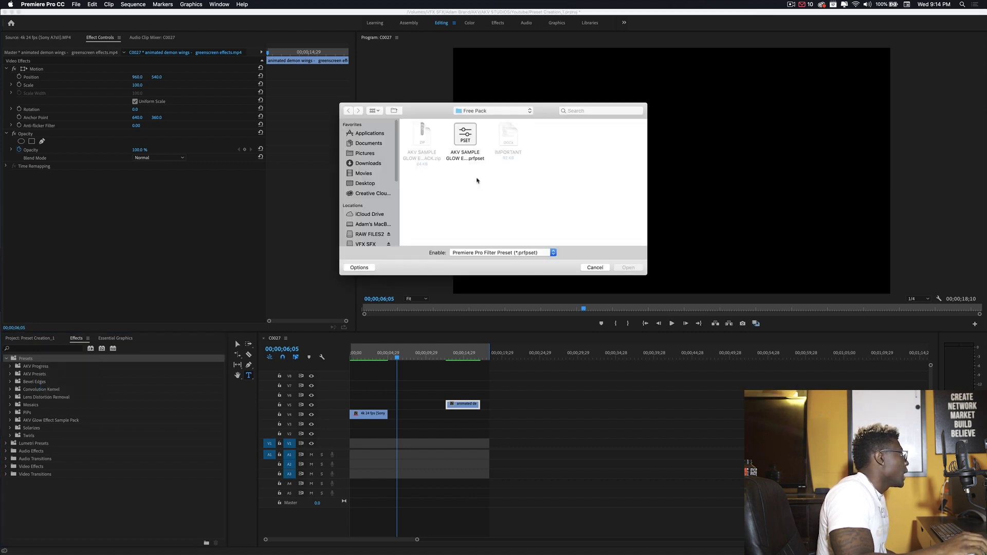
{"action": "left_click", "coordinate": [474, 133]}
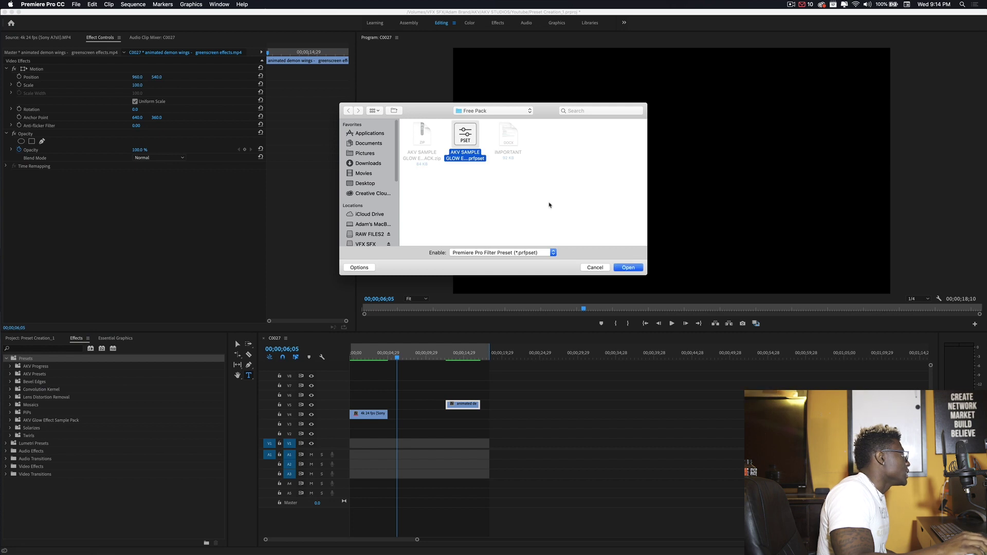
{"action": "left_click", "coordinate": [603, 269]}
Check the sample pack's glow presets, then expand AKV Presets and the AKV Glow Effects Pack.
{"action": "left_click", "coordinate": [71, 420]}
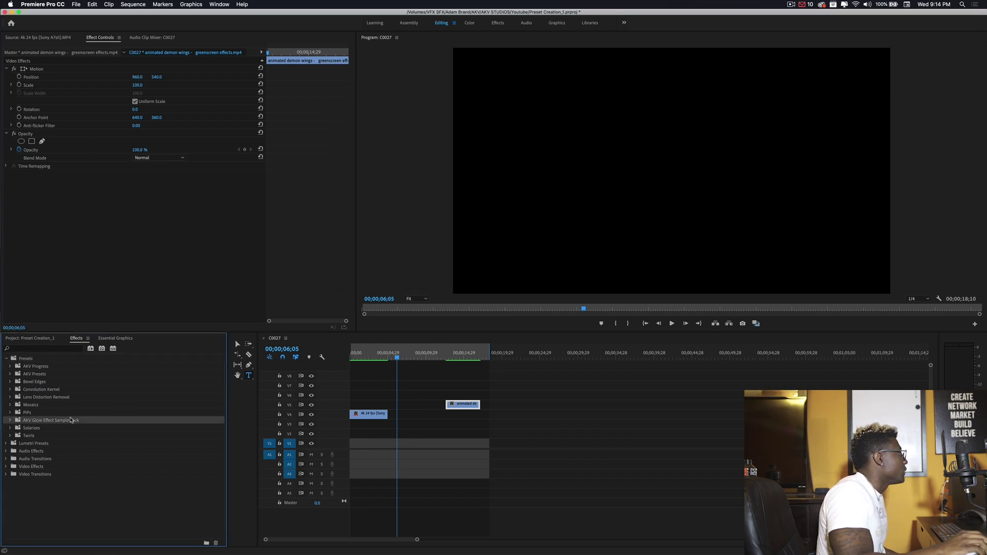
{"action": "left_click", "coordinate": [10, 420]}
{"action": "left_click", "coordinate": [9, 421]}
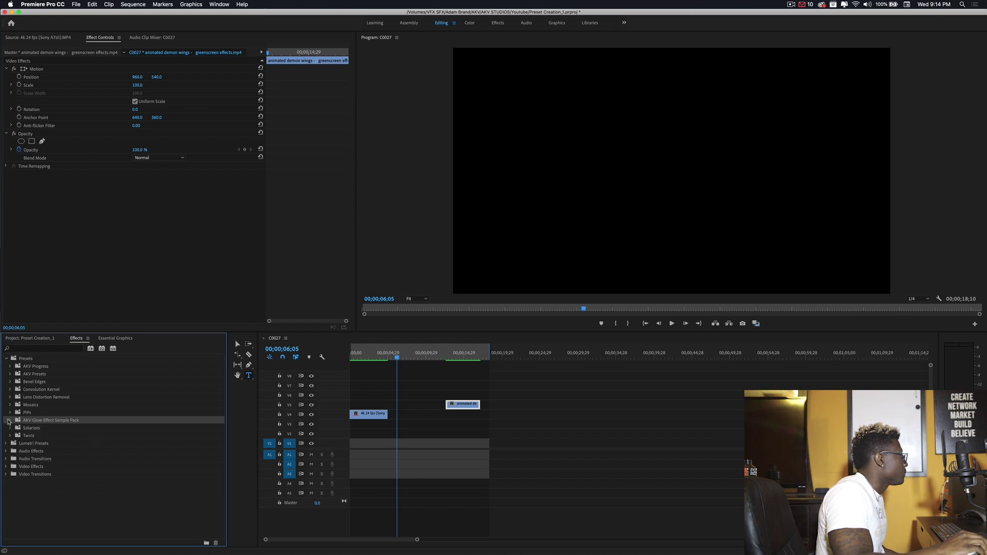
{"action": "left_click", "coordinate": [9, 374]}
{"action": "left_click", "coordinate": [15, 482]}
{"action": "scroll", "coordinate": [69, 468], "scroll_direction": "down", "scroll_amount": 5}
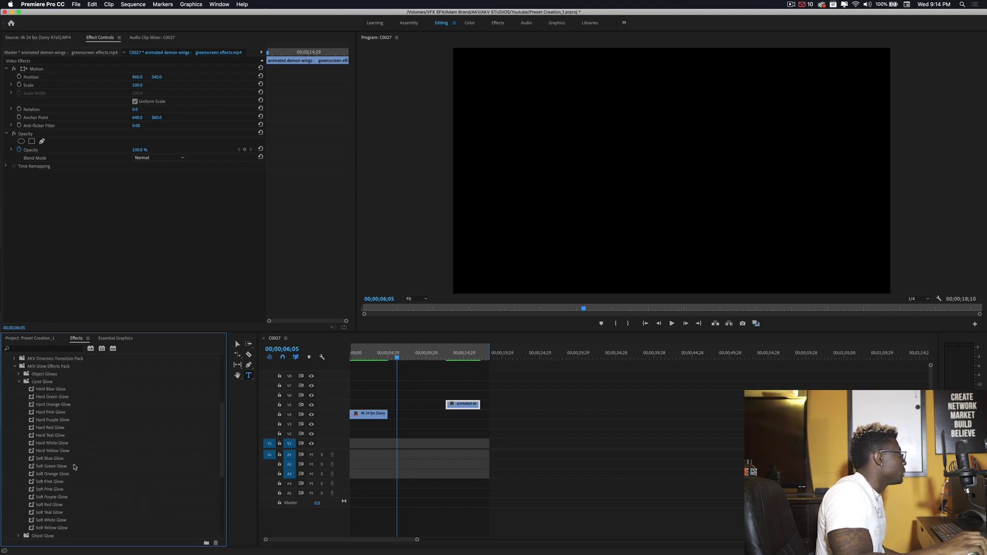
Move the playhead to 02;25 and duplicate the footage clip onto the track above.
{"action": "left_click", "coordinate": [19, 382]}
{"action": "scroll", "coordinate": [37, 394], "scroll_direction": "up", "scroll_amount": 3}
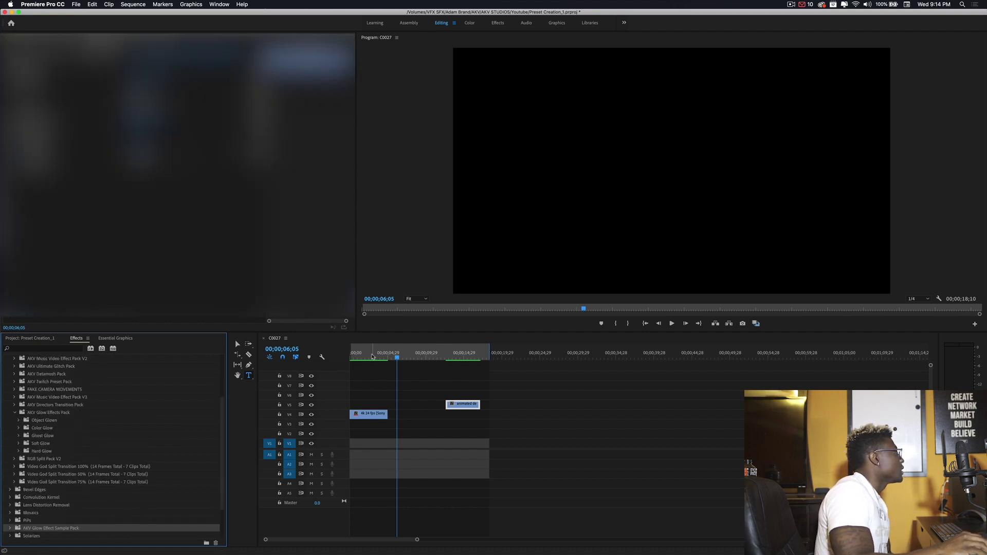
{"action": "left_click", "coordinate": [371, 357]}
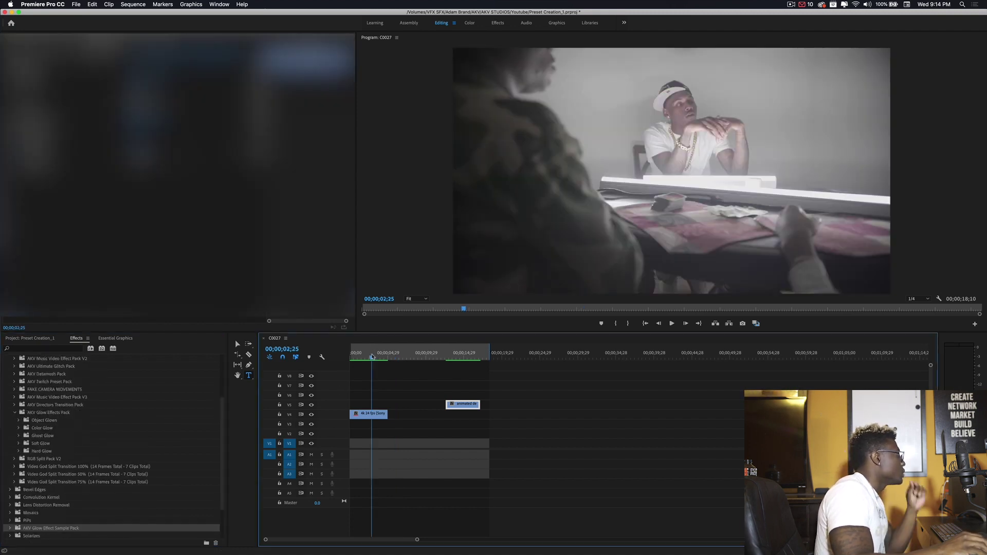
{"action": "left_click", "coordinate": [10, 532]}
{"action": "scroll", "coordinate": [31, 502], "scroll_direction": "down", "scroll_amount": 3}
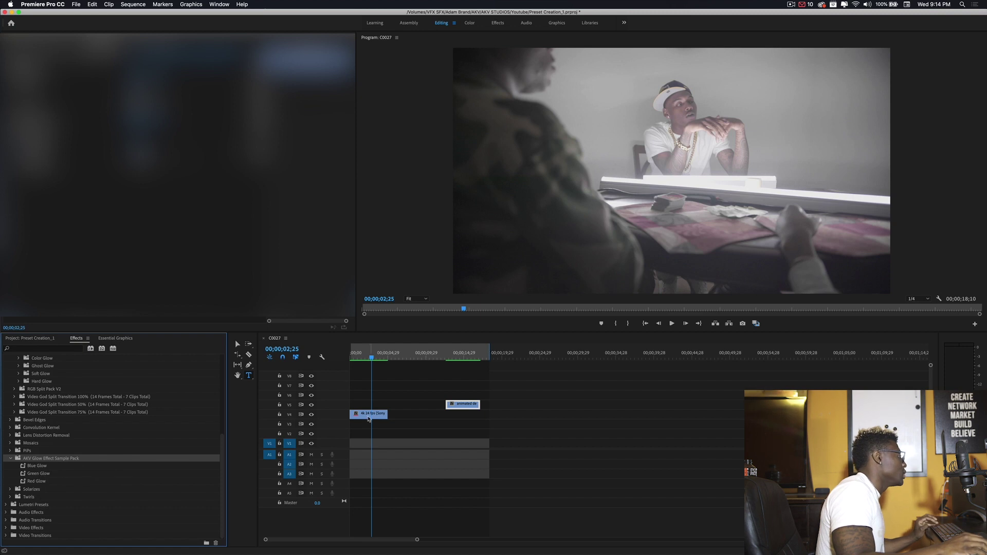
{"action": "left_click_drag", "start_coordinate": [367, 417], "coordinate": [367, 410]}
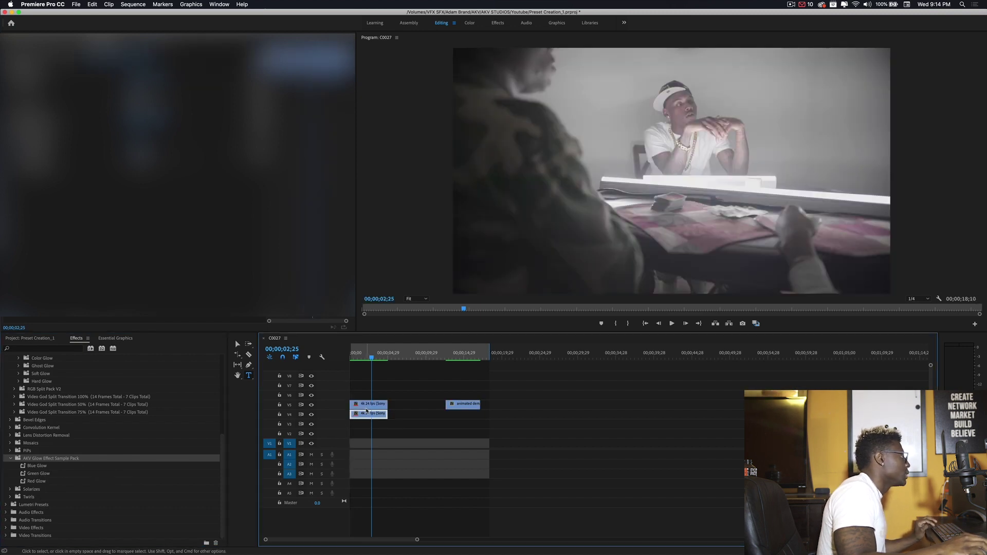
Try Blue Glow and Green Glow on the top clip, undoing each, then apply Red Glow.
{"action": "left_click_drag", "start_coordinate": [37, 467], "coordinate": [368, 404]}
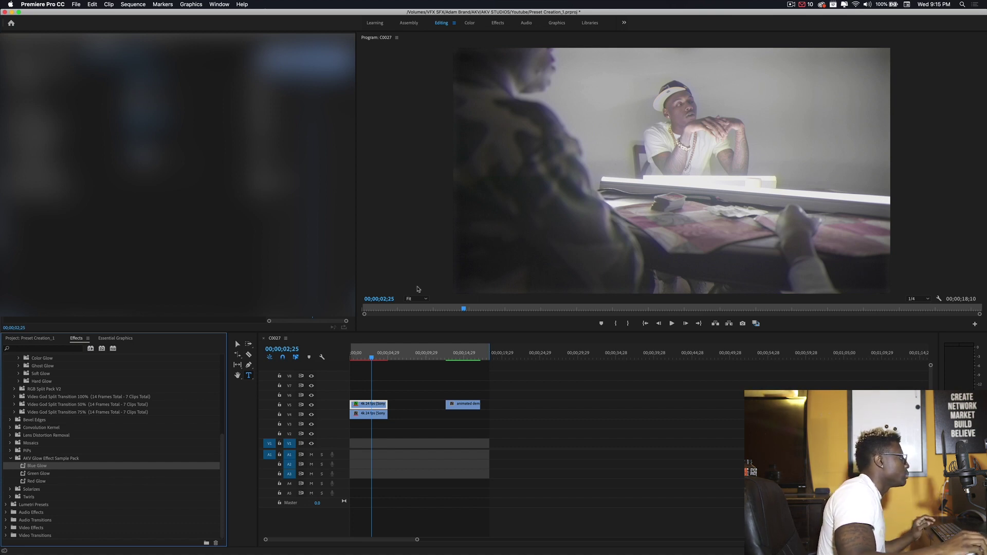
{"action": "key", "text": "super+z"}
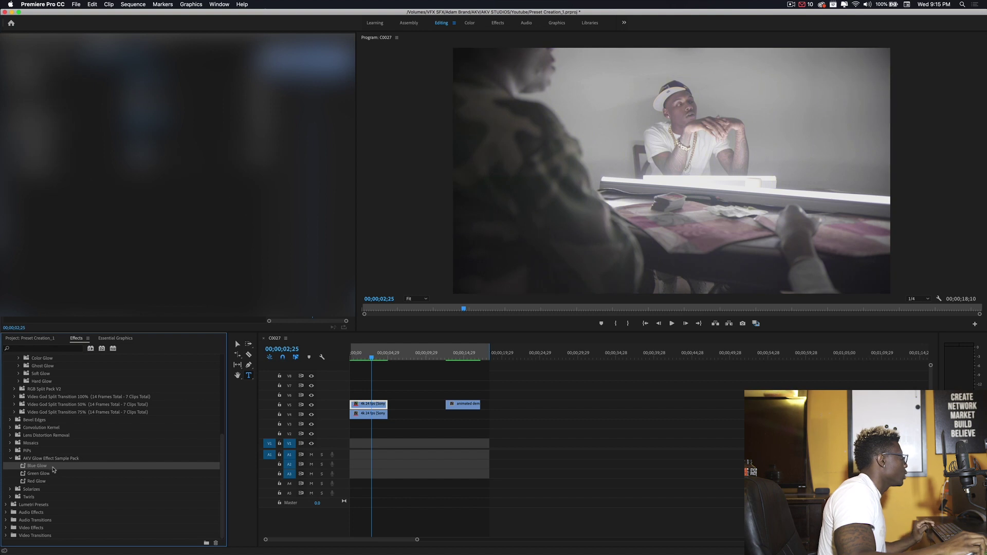
{"action": "right_click", "coordinate": [47, 473]}
{"action": "left_click", "coordinate": [257, 417]}
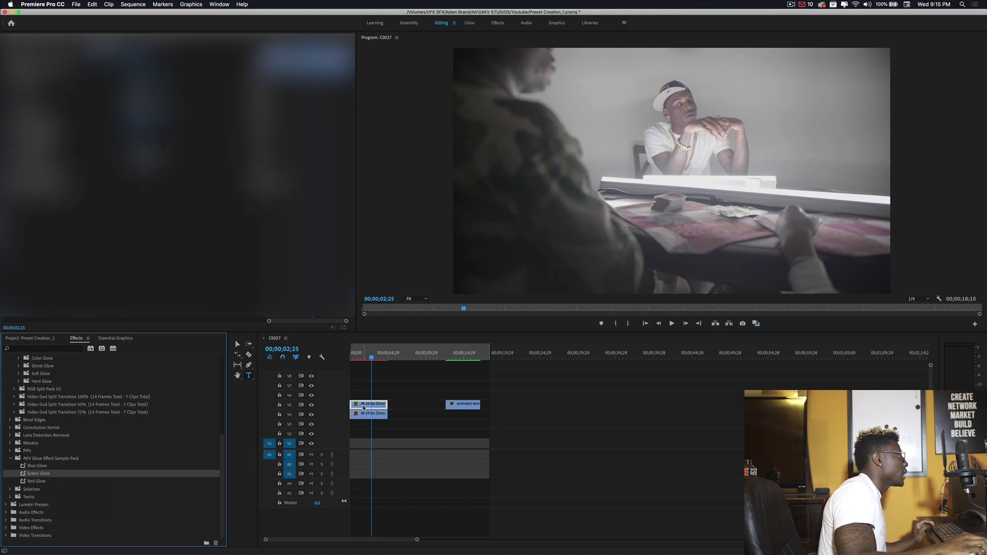
{"action": "left_click_drag", "start_coordinate": [363, 405], "coordinate": [364, 405]}
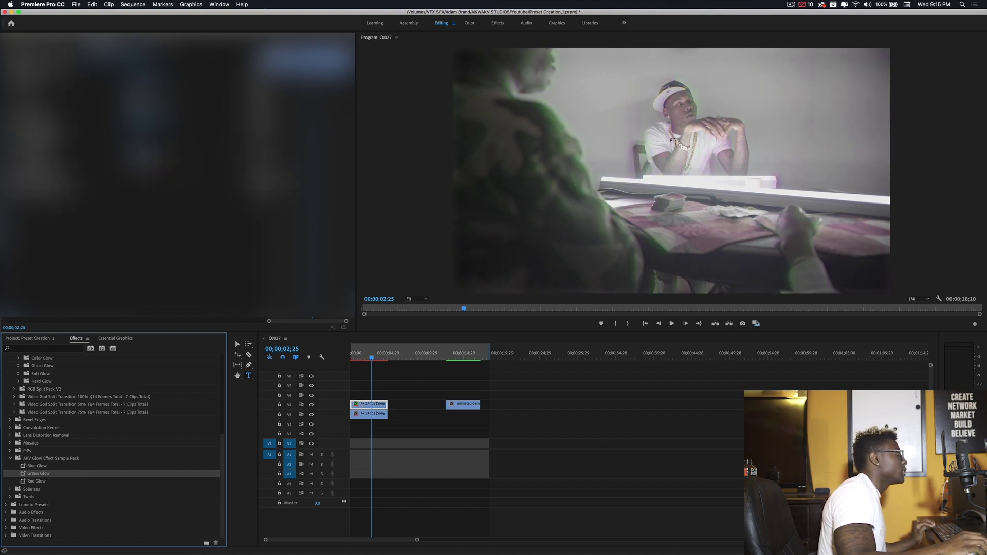
{"action": "key", "text": "super+z"}
{"action": "left_click_drag", "start_coordinate": [43, 480], "coordinate": [372, 404]}
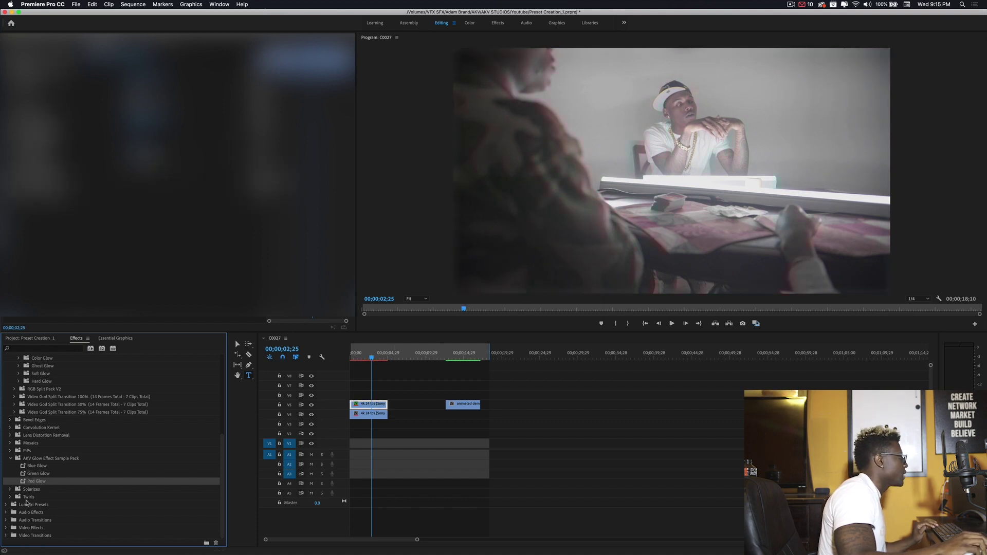
Undo Red Glow, browse the Hard Glow, Soft Glow and Object Glows folders, then apply Icy Glow.
{"action": "key", "text": "super+z"}
{"action": "scroll", "coordinate": [23, 463], "scroll_direction": "up", "scroll_amount": 2}
{"action": "left_click", "coordinate": [19, 428]}
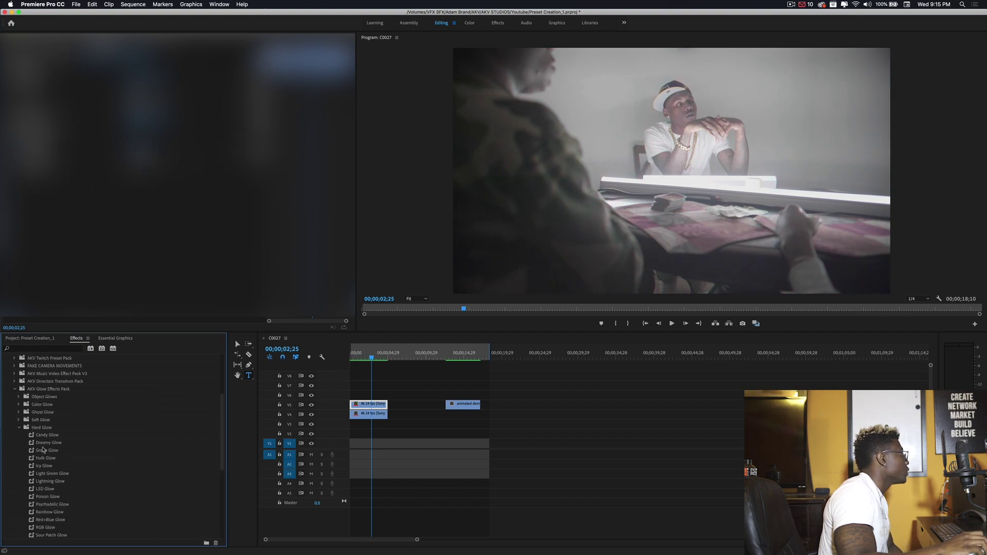
{"action": "scroll", "coordinate": [44, 450], "scroll_direction": "down", "scroll_amount": 2}
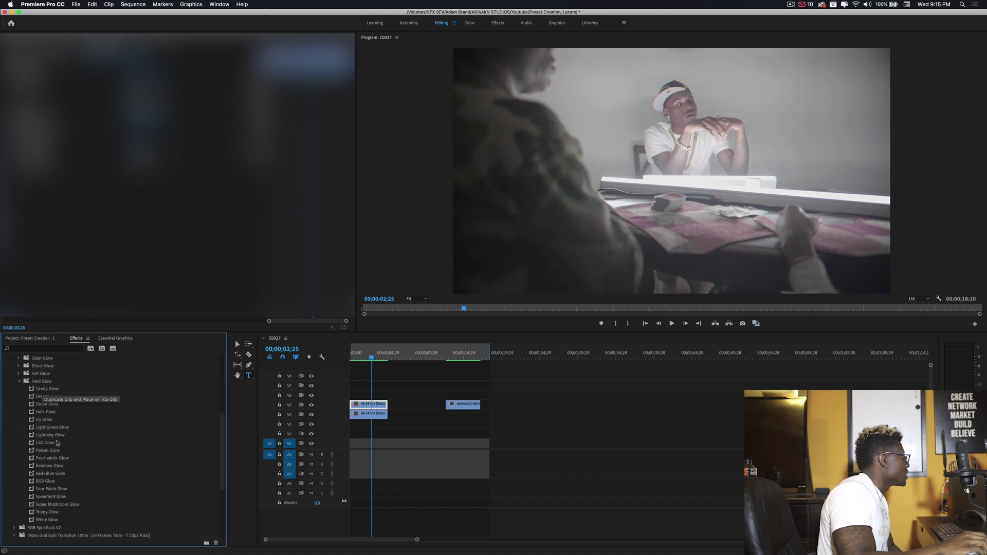
{"action": "left_click", "coordinate": [43, 480]}
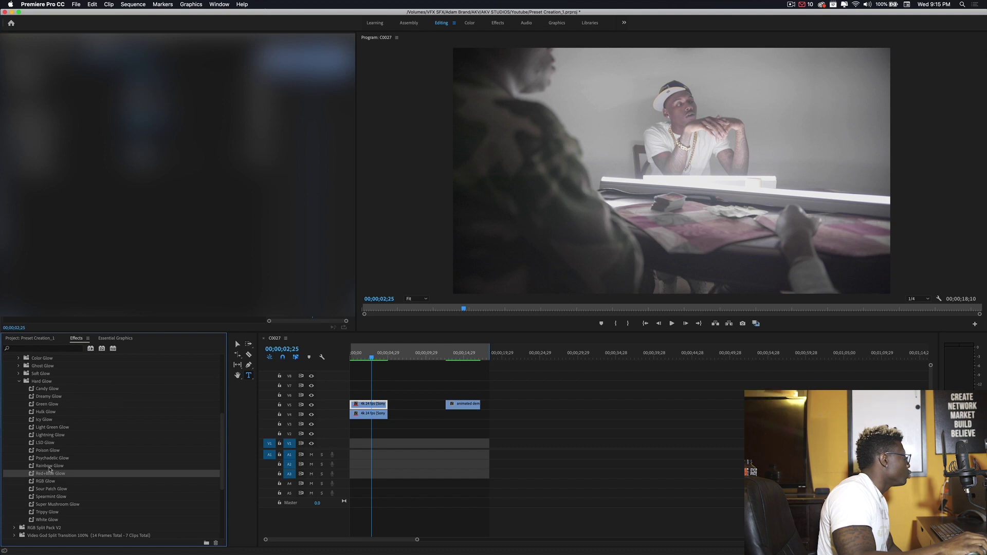
{"action": "left_click", "coordinate": [50, 452]}
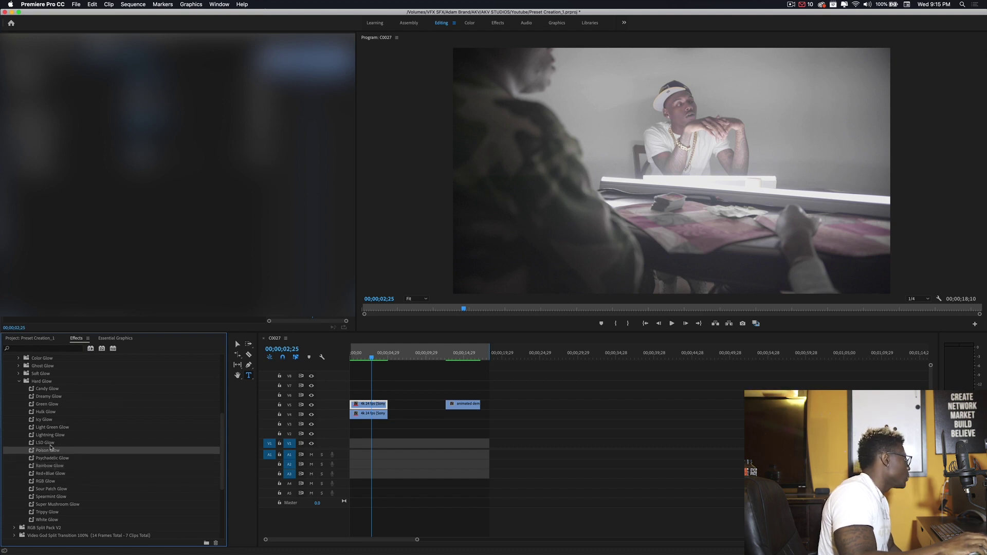
{"action": "left_click", "coordinate": [21, 382]}
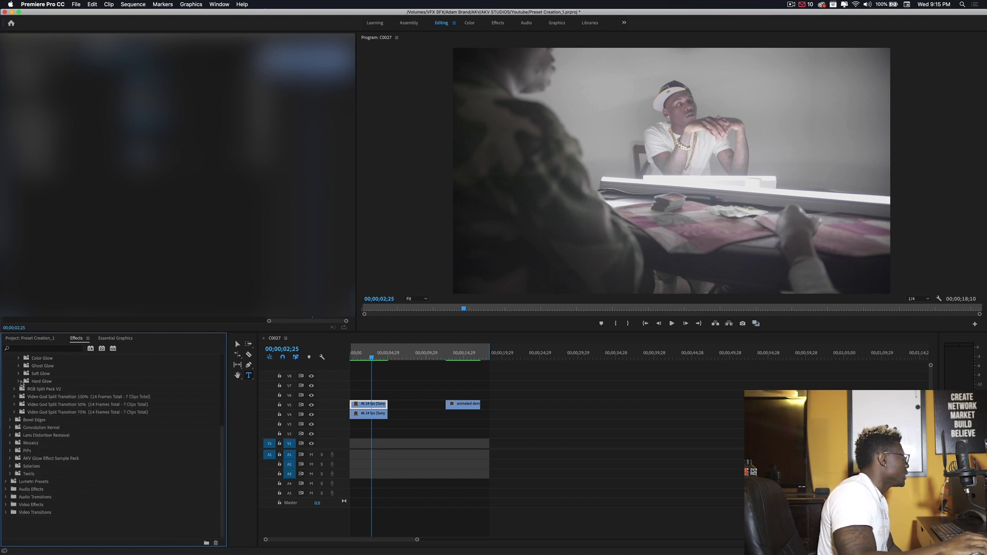
{"action": "left_click", "coordinate": [35, 376]}
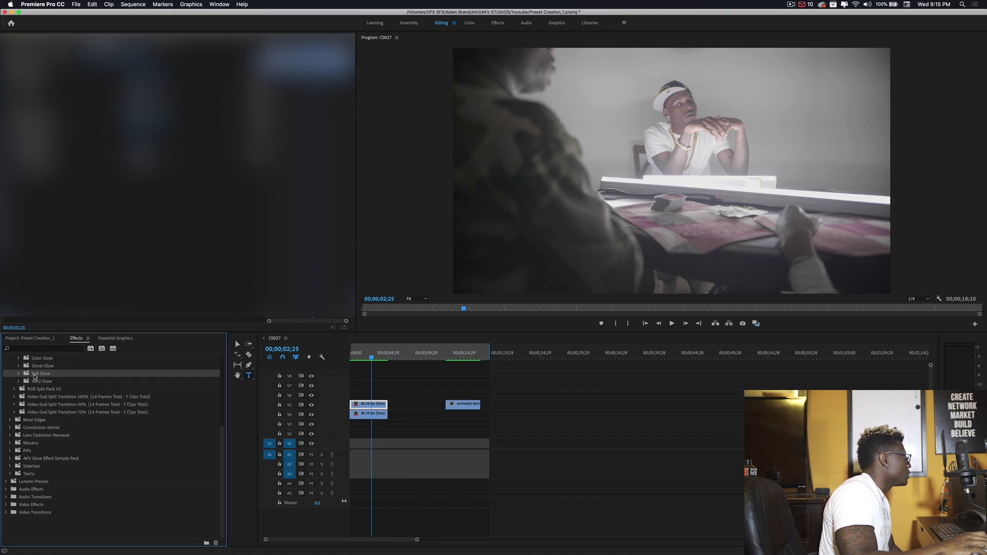
{"action": "scroll", "coordinate": [34, 377], "scroll_direction": "up", "scroll_amount": 3}
{"action": "left_click", "coordinate": [37, 412]}
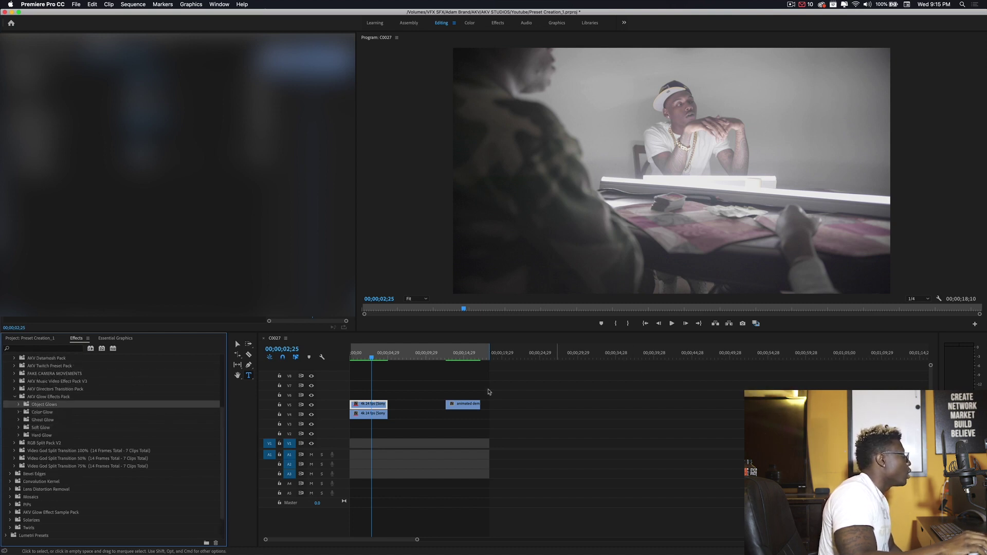
{"action": "left_click", "coordinate": [22, 435]}
{"action": "scroll", "coordinate": [58, 450], "scroll_direction": "down", "scroll_amount": 1}
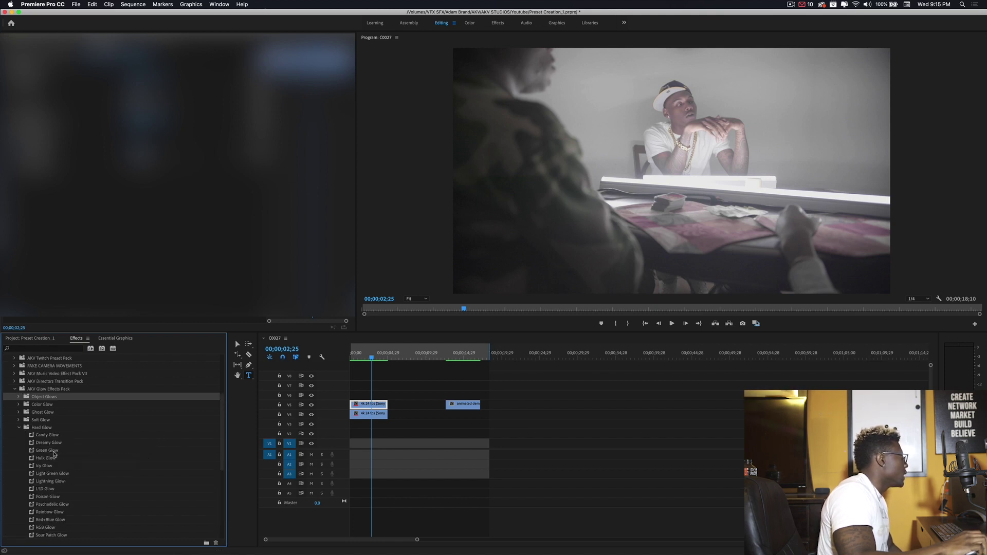
{"action": "scroll", "coordinate": [56, 460], "scroll_direction": "down", "scroll_amount": 5}
{"action": "left_click_drag", "start_coordinate": [45, 430], "coordinate": [380, 405]}
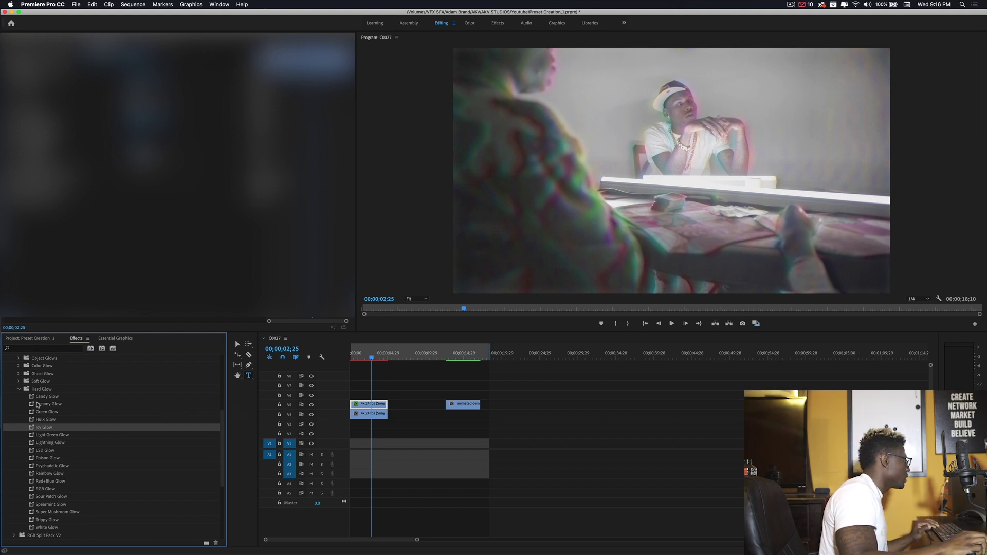
Undo Icy Glow, try the Soft Glow pack's Icy Glow on the V4 clip, then undo it.
{"action": "key", "text": "super+z"}
{"action": "left_click", "coordinate": [19, 388]}
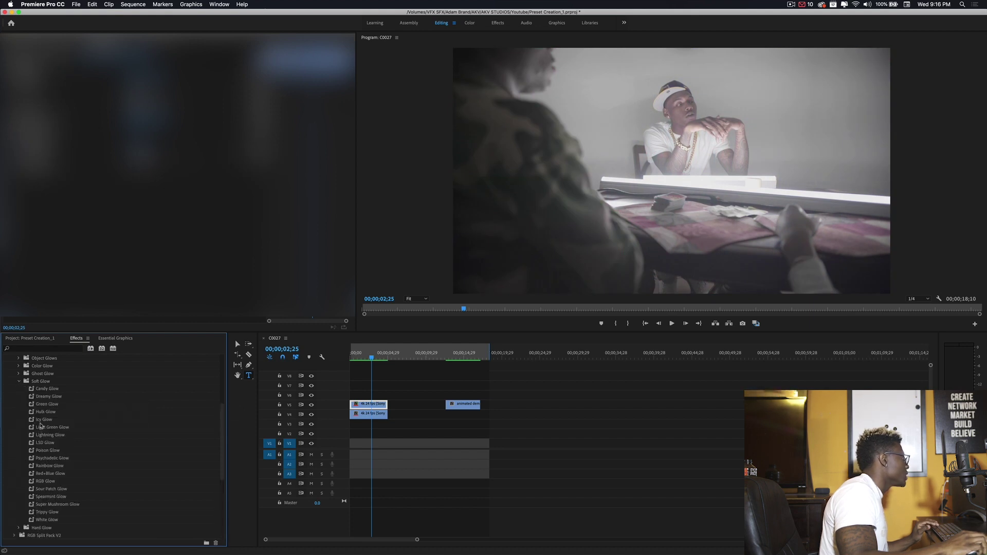
{"action": "left_click", "coordinate": [113, 417]}
{"action": "left_click_drag", "start_coordinate": [360, 404], "coordinate": [361, 404]}
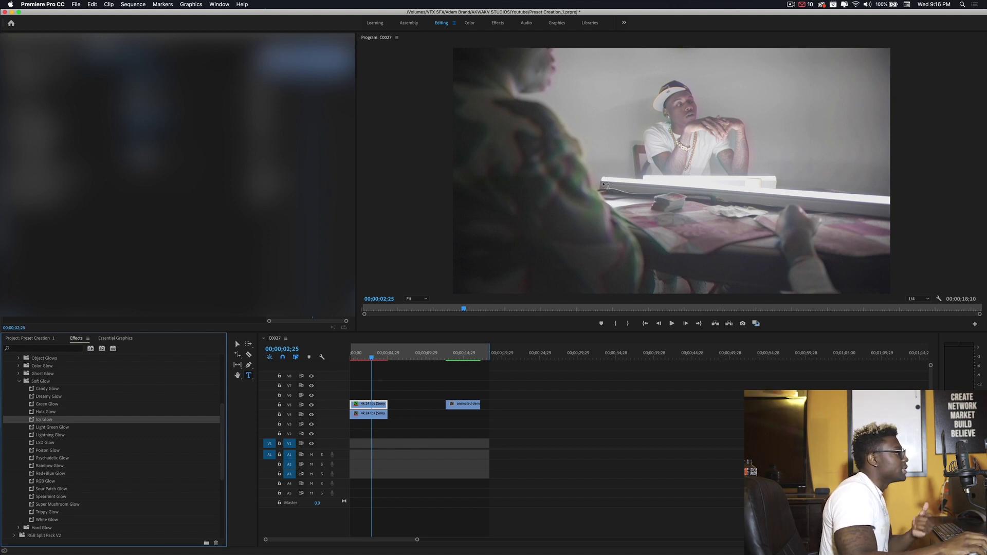
{"action": "key", "text": "super+z"}
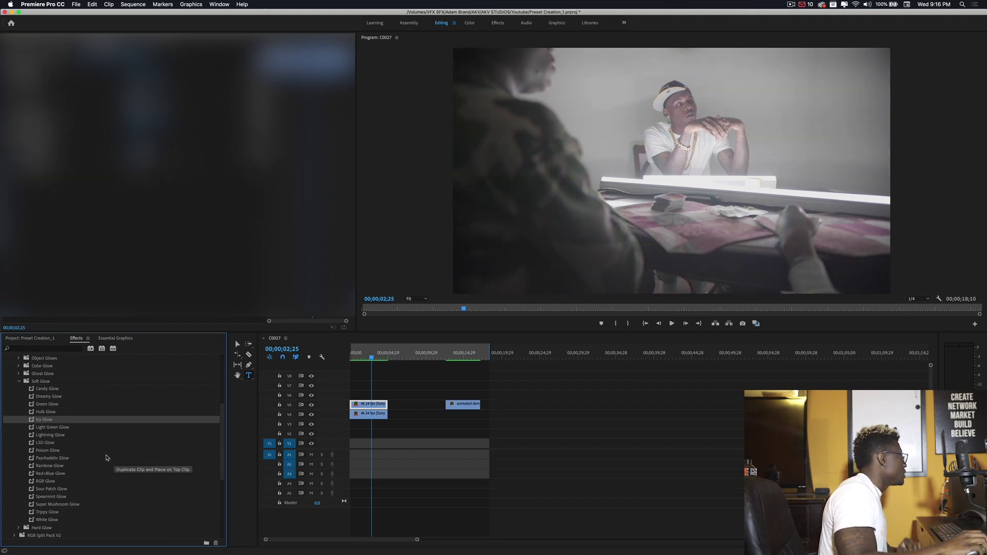
Apply Poison Glow to the top clip, play a short preview, then remove it.
{"action": "left_click", "coordinate": [53, 451]}
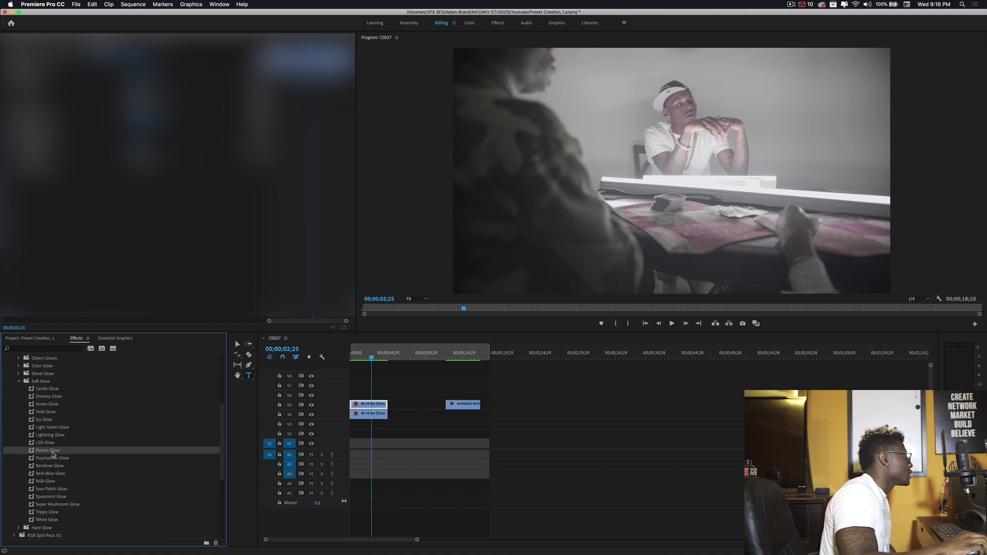
{"action": "left_click_drag", "start_coordinate": [356, 404], "coordinate": [362, 405]}
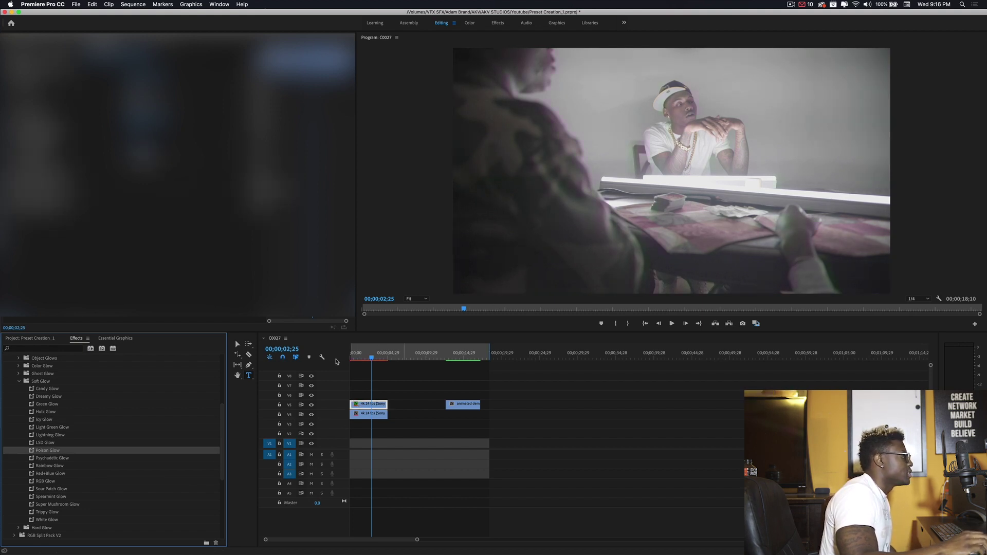
{"action": "mouse_move", "coordinate": [372, 361]}
{"action": "left_mouse_down"}
{"action": "mouse_move", "coordinate": [383, 359]}
{"action": "mouse_move", "coordinate": [337, 360]}
{"action": "left_mouse_up"}
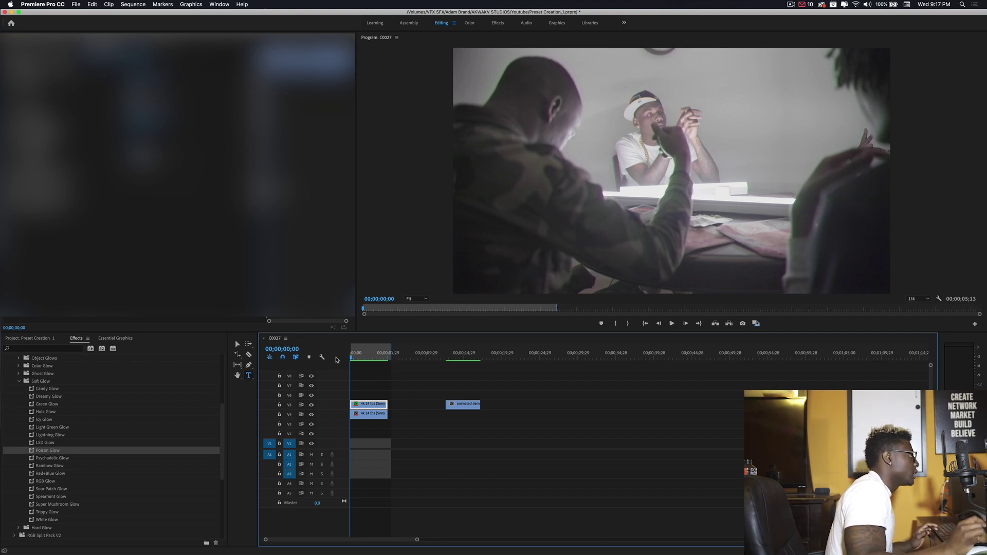
{"action": "key", "text": "space"}
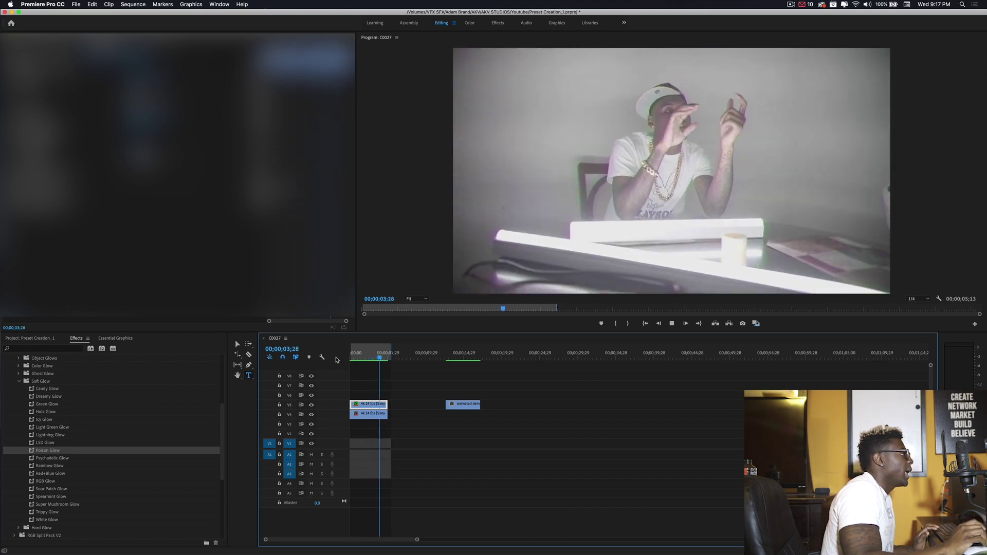
{"action": "key", "text": "space"}
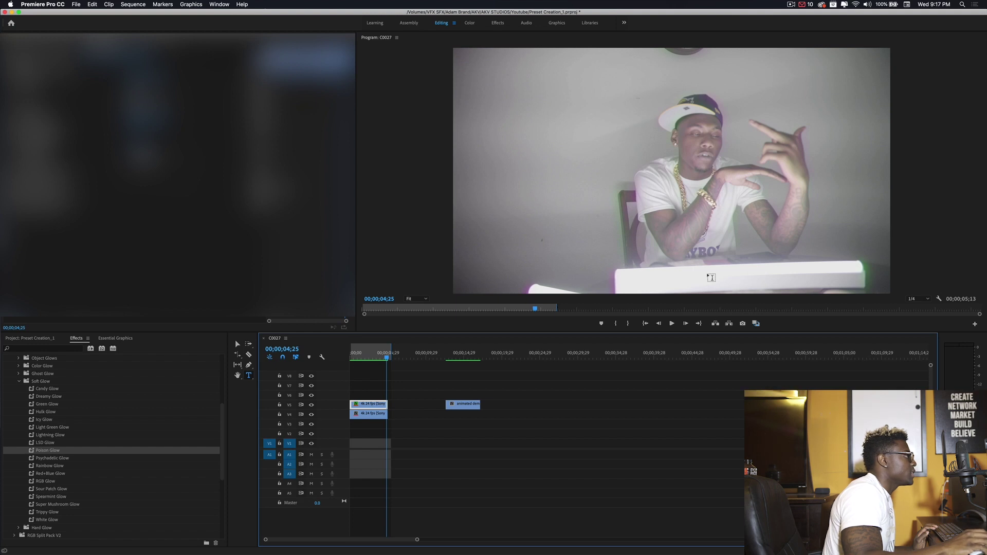
{"action": "key", "text": "super+z"}
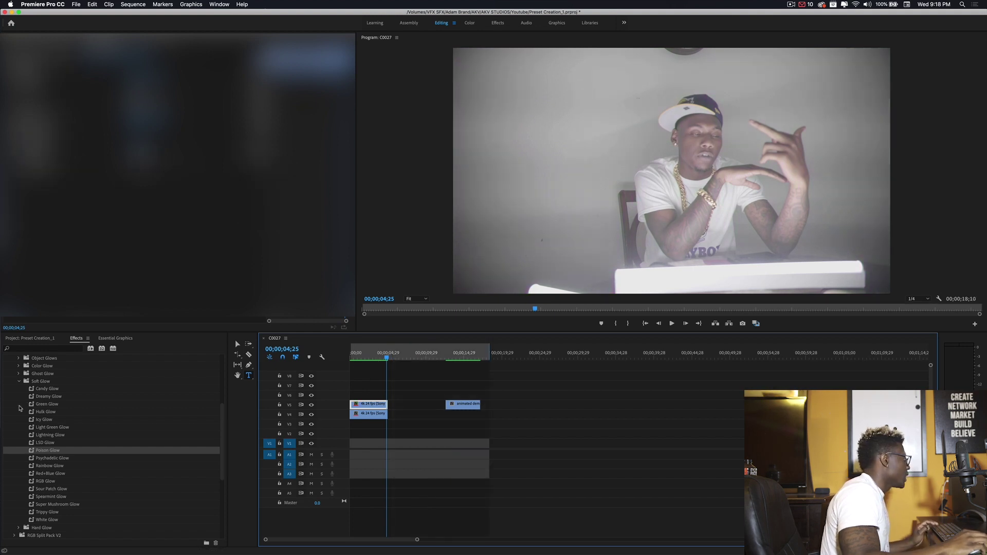
Preview Cyborg Ghost Glow up to an 05;08 out point, then replace the top clip with a duplicate.
{"action": "left_click", "coordinate": [18, 381]}
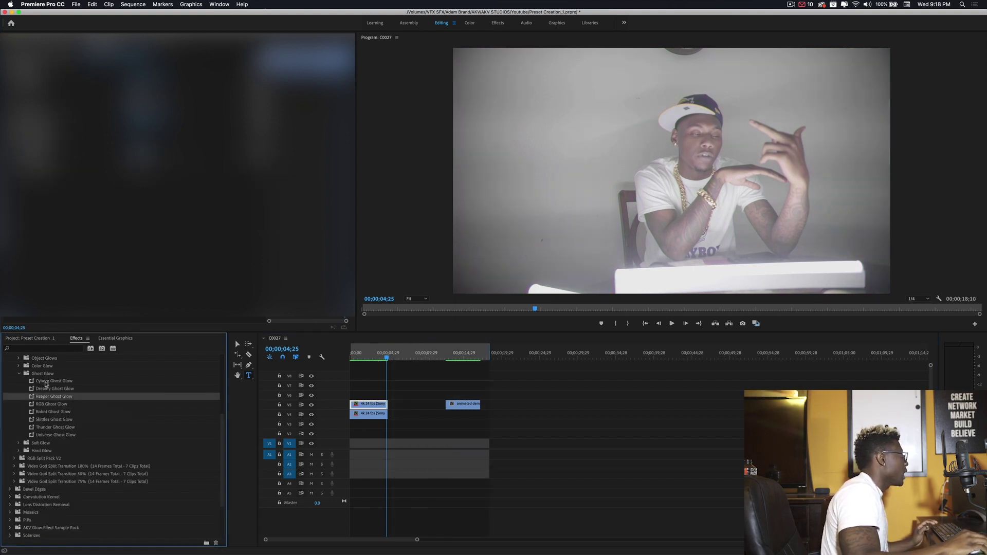
{"action": "left_click_drag", "start_coordinate": [370, 355], "coordinate": [391, 356]}
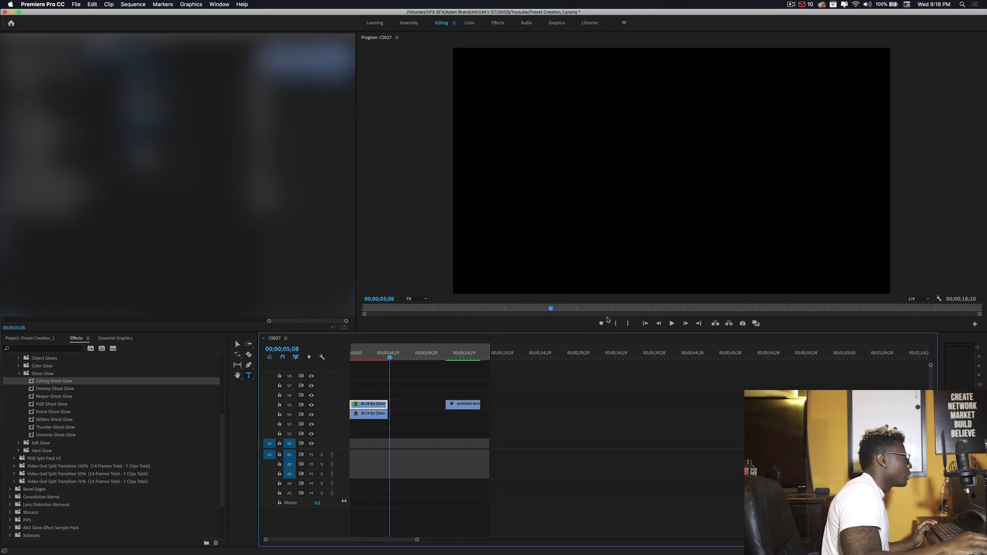
{"action": "left_click", "coordinate": [622, 323]}
{"action": "key", "text": "Home"}
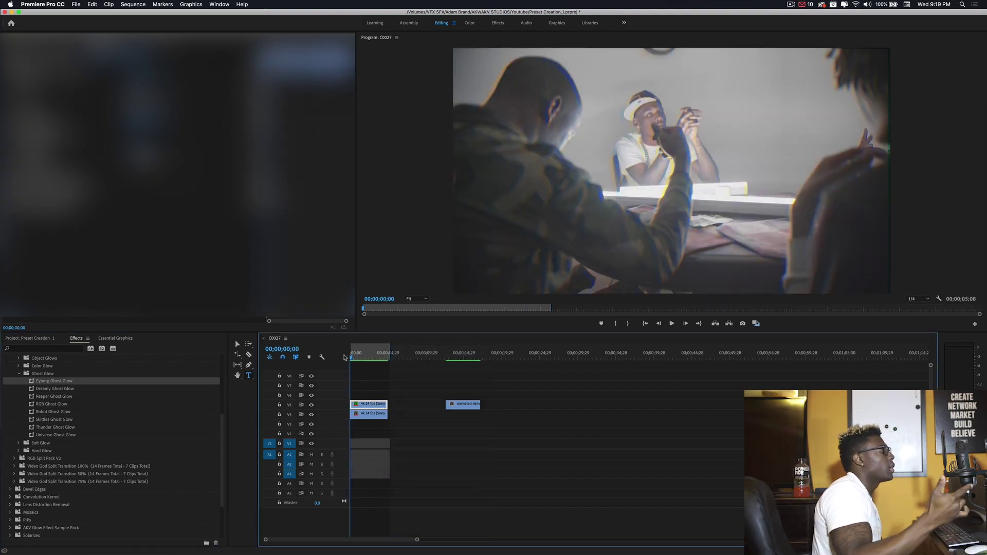
{"action": "key", "text": "space"}
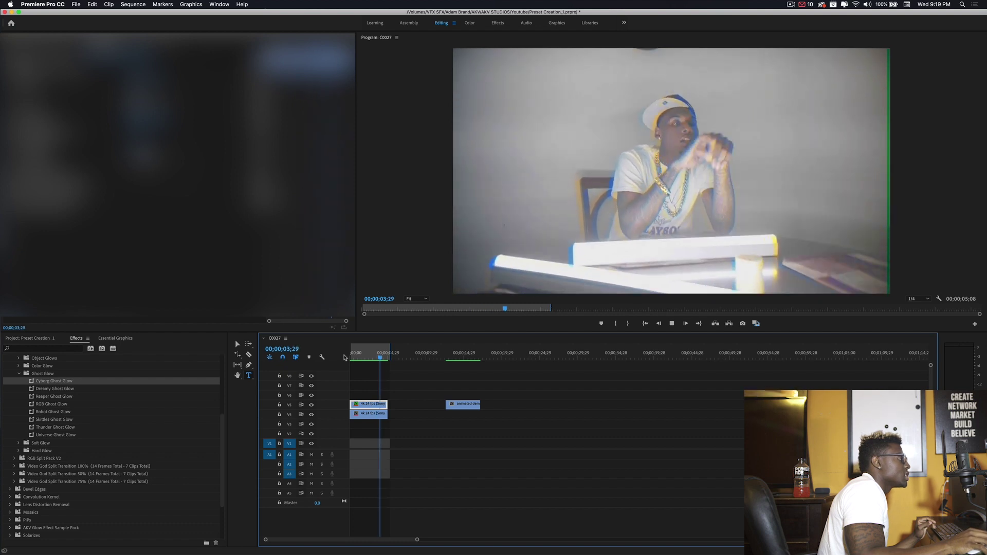
{"action": "key", "text": "space"}
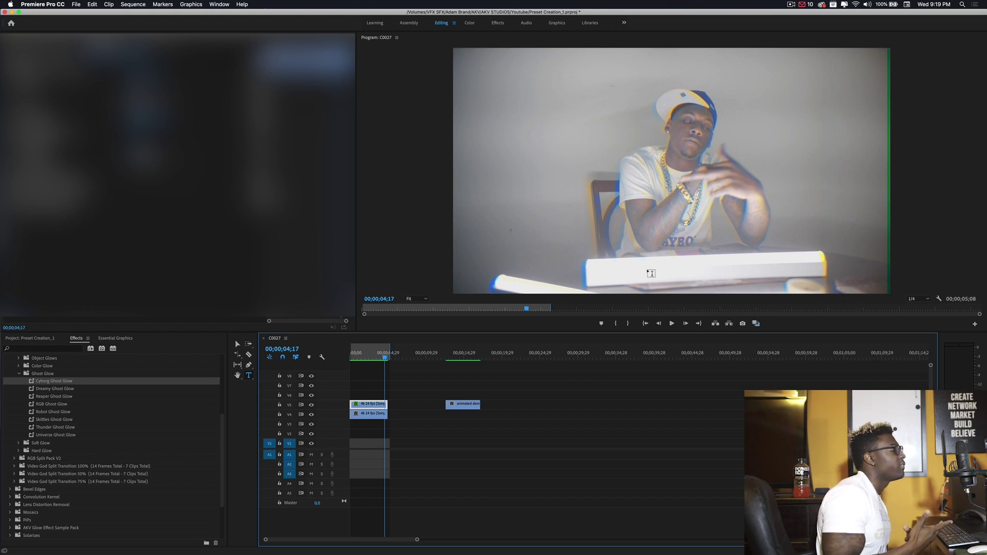
{"action": "key", "text": "super+z"}
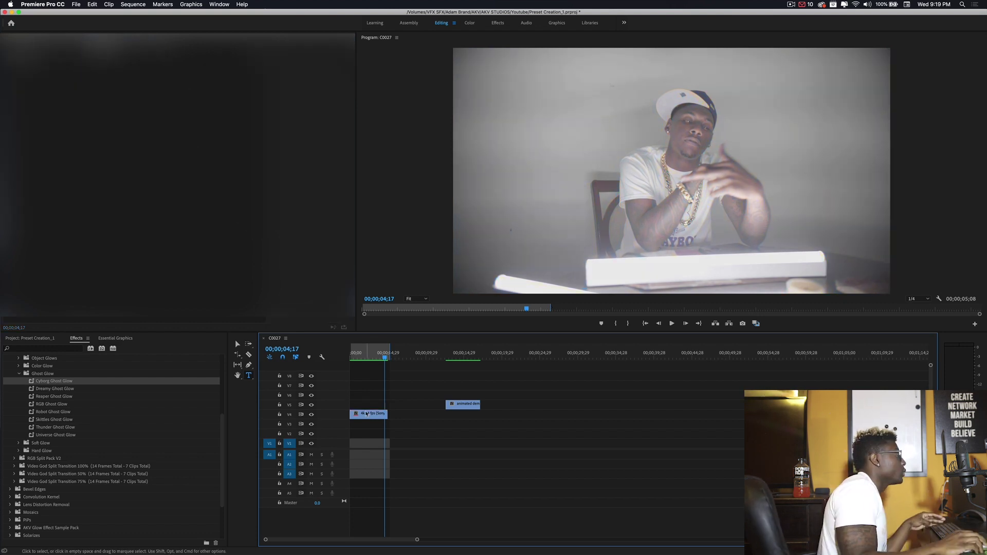
{"action": "key", "text": "super+shift+z"}
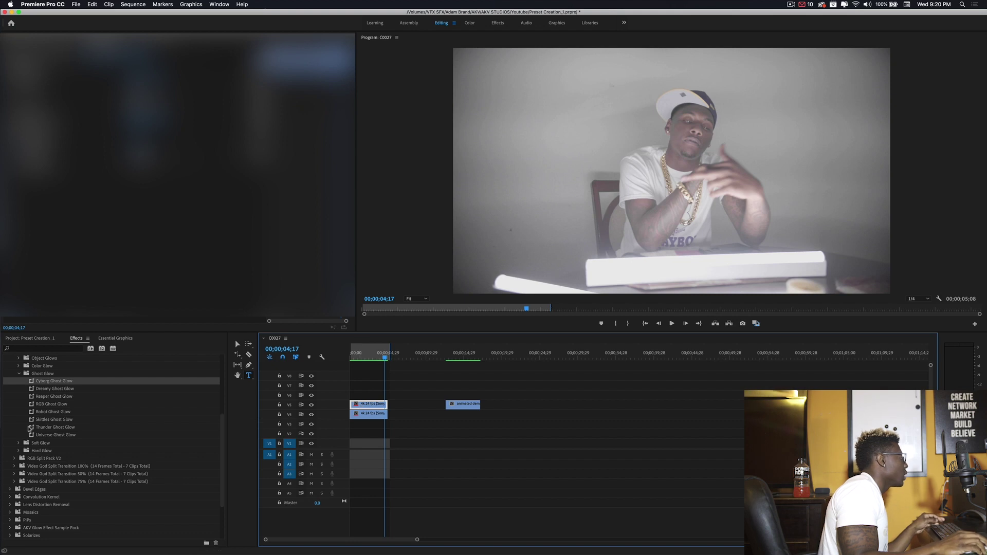
Show the Color Glow presets and try Soft Pink Glow, then Hard Pink Glow, on the top clip.
{"action": "left_click", "coordinate": [18, 366]}
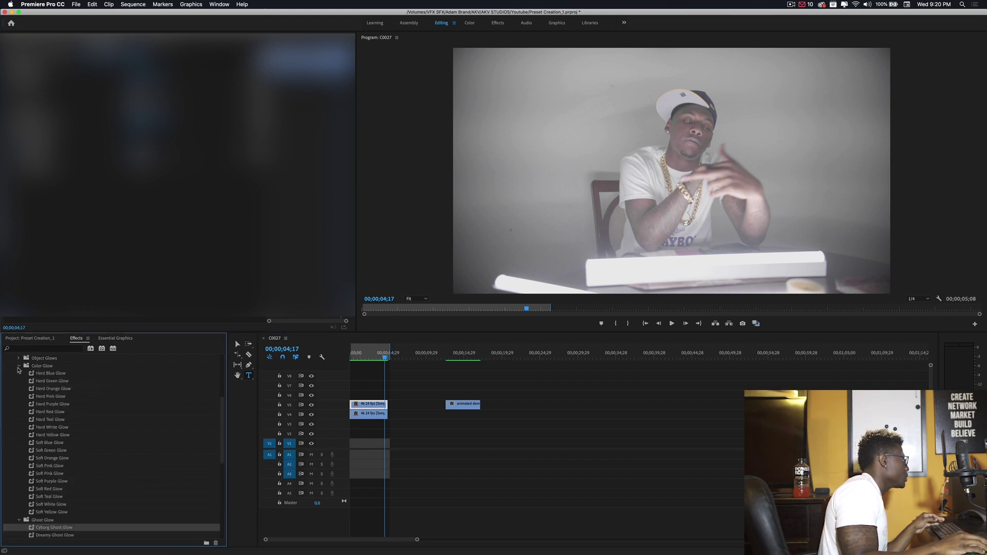
{"action": "left_click", "coordinate": [19, 366]}
{"action": "left_click", "coordinate": [18, 366]}
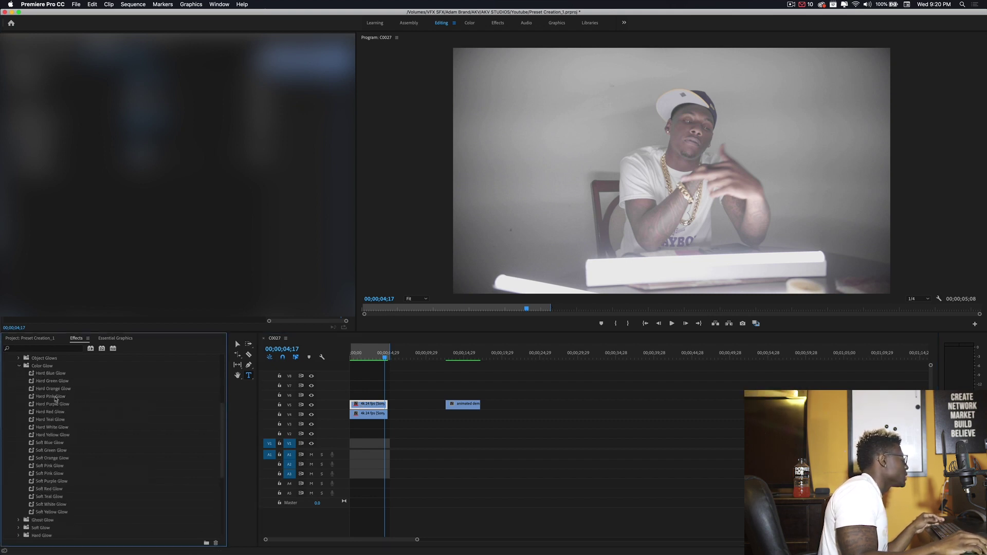
{"action": "mouse_move", "coordinate": [44, 470]}
{"action": "left_mouse_down"}
{"action": "mouse_move", "coordinate": [413, 402]}
{"action": "mouse_move", "coordinate": [372, 404]}
{"action": "left_mouse_up"}
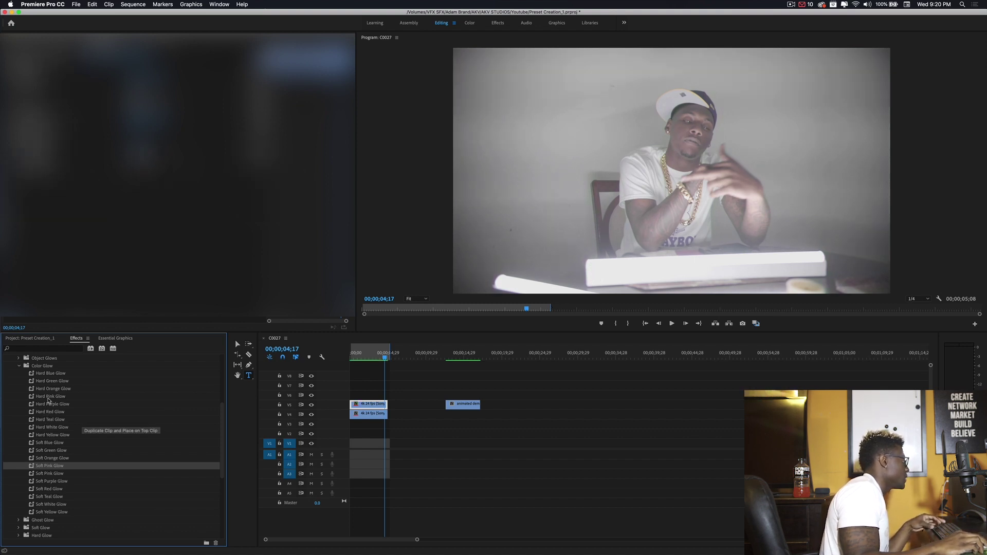
{"action": "left_click_drag", "start_coordinate": [49, 398], "coordinate": [371, 404]}
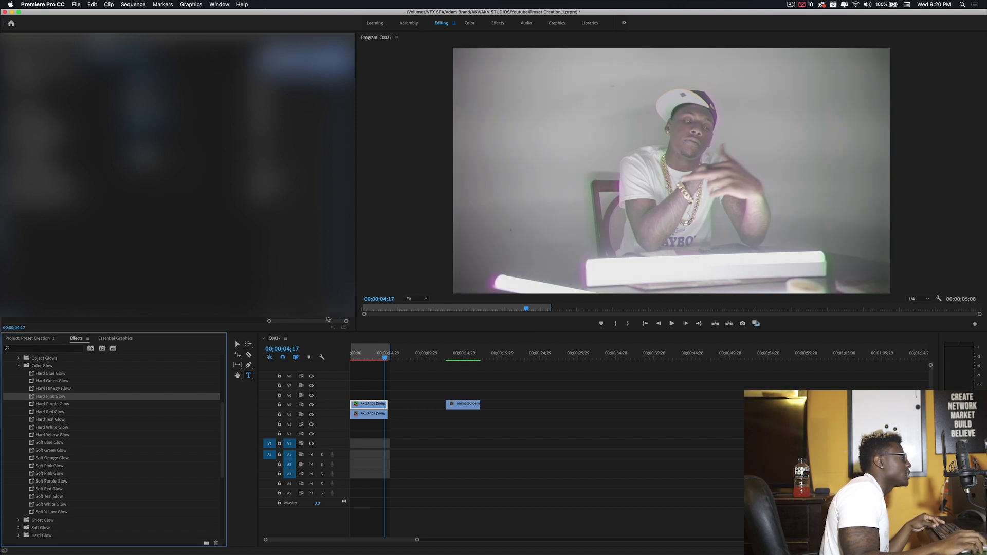
Undo Hard Pink Glow, apply White Glow to the top clip, and return the playhead to about two seconds.
{"action": "key", "text": "super+z"}
{"action": "left_click", "coordinate": [21, 367]}
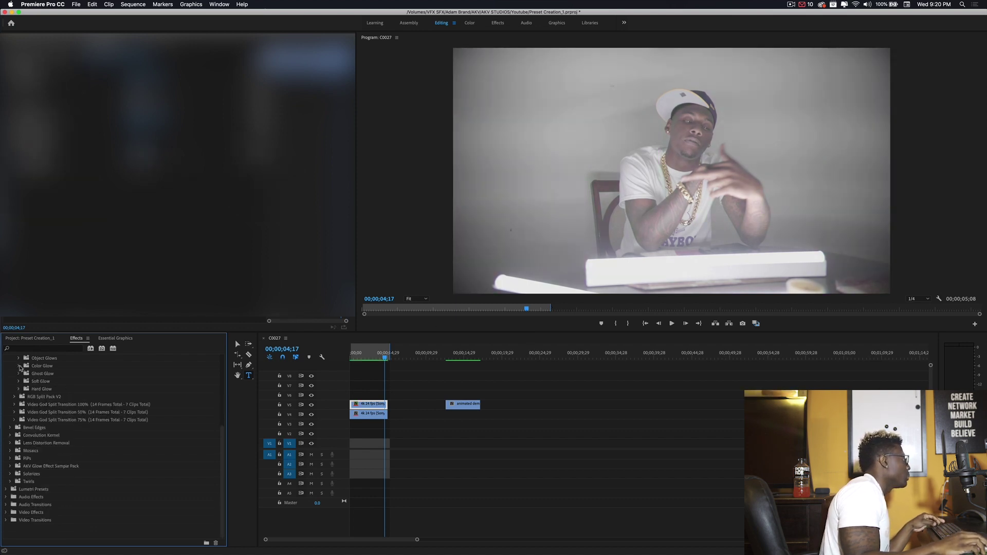
{"action": "left_click", "coordinate": [18, 388]}
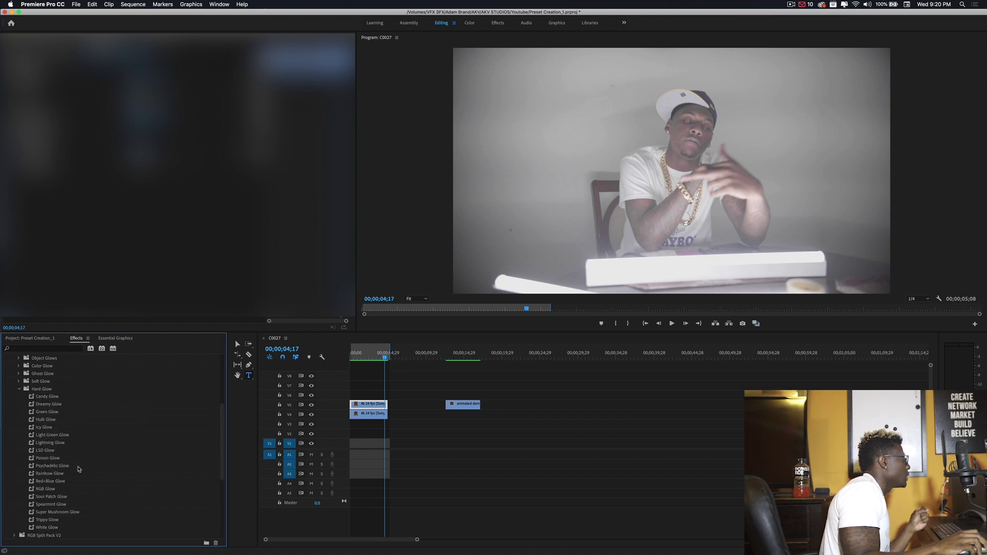
{"action": "scroll", "coordinate": [51, 510], "scroll_direction": "down", "scroll_amount": 5}
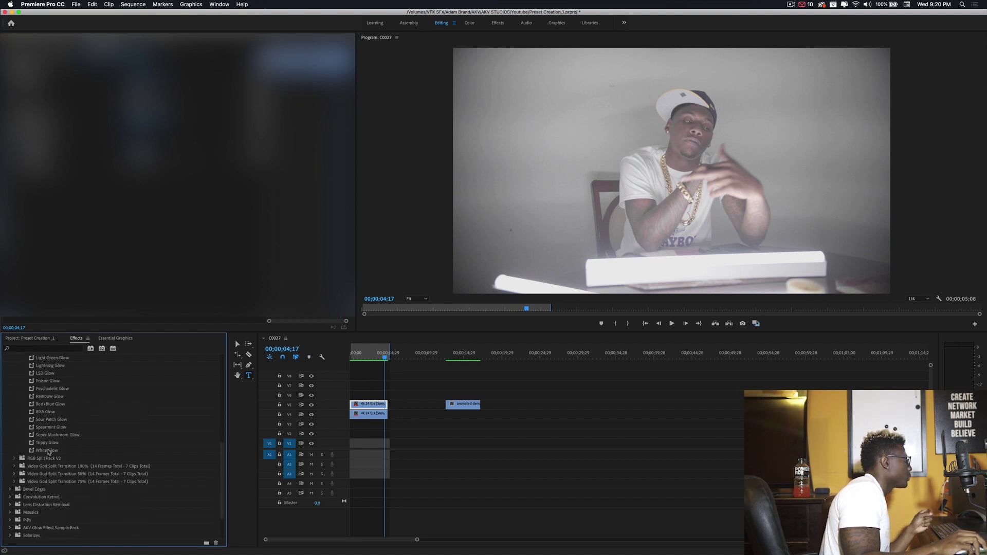
{"action": "left_click_drag", "start_coordinate": [47, 450], "coordinate": [369, 405]}
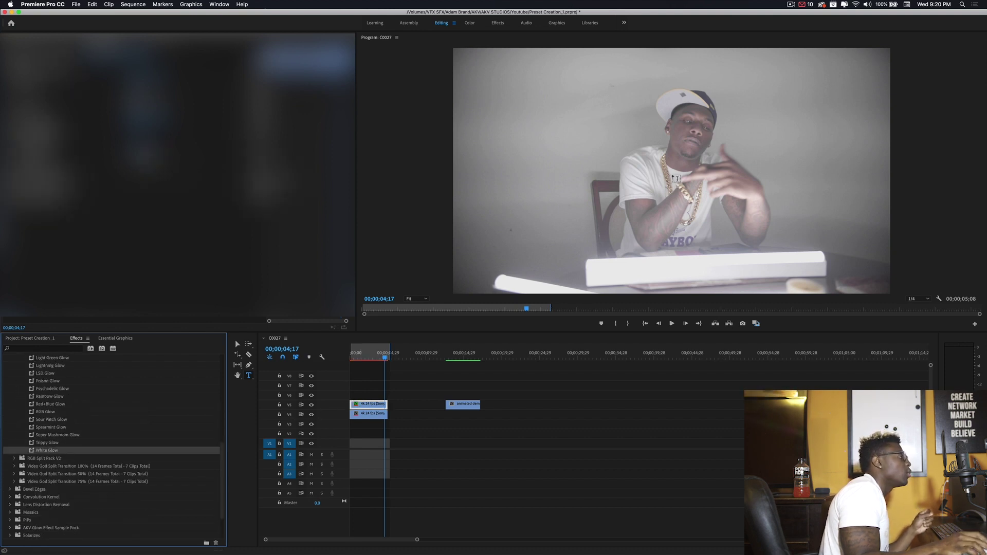
{"action": "key", "text": "Right"}
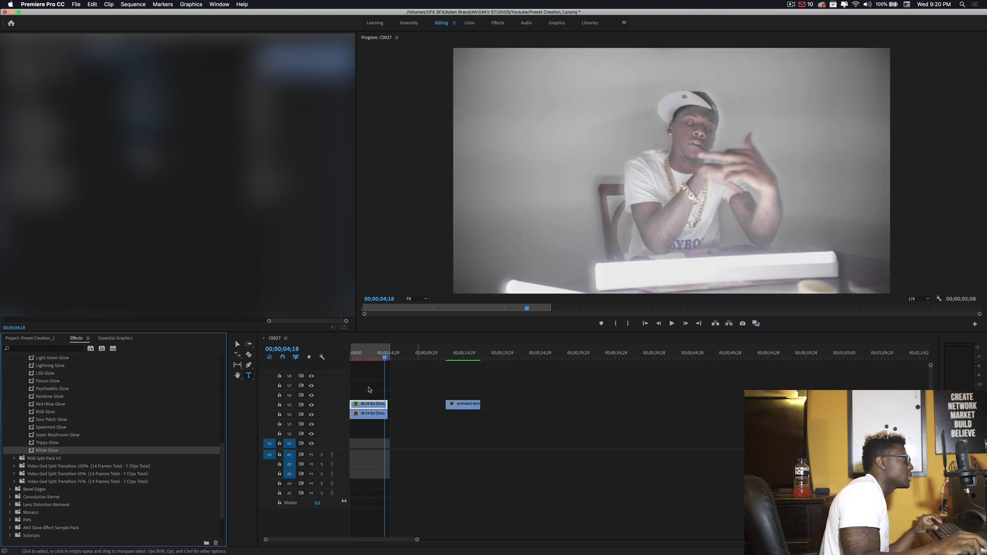
{"action": "left_click_drag", "start_coordinate": [372, 359], "coordinate": [369, 362]}
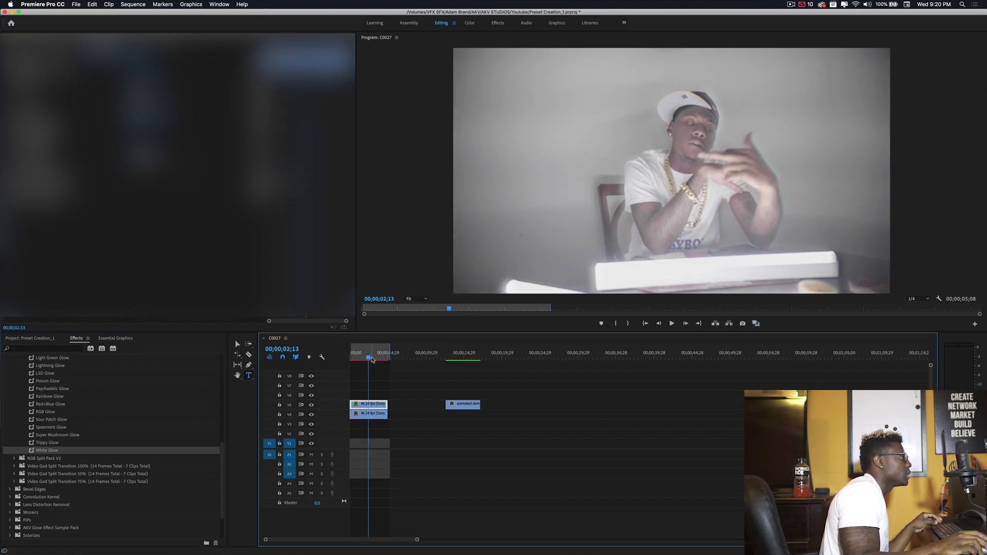
{"action": "scroll", "coordinate": [34, 416], "scroll_direction": "up", "scroll_amount": 5}
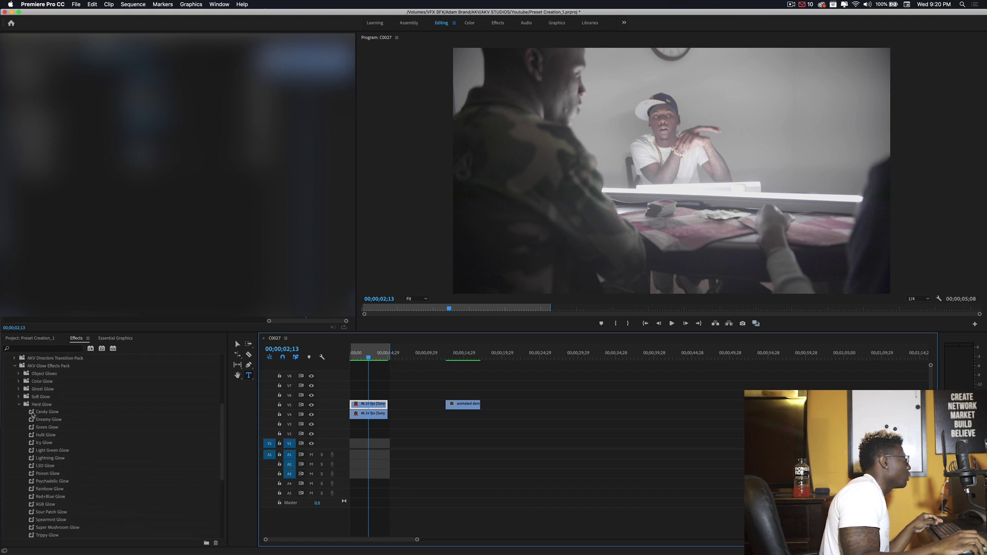
{"action": "left_click", "coordinate": [19, 405]}
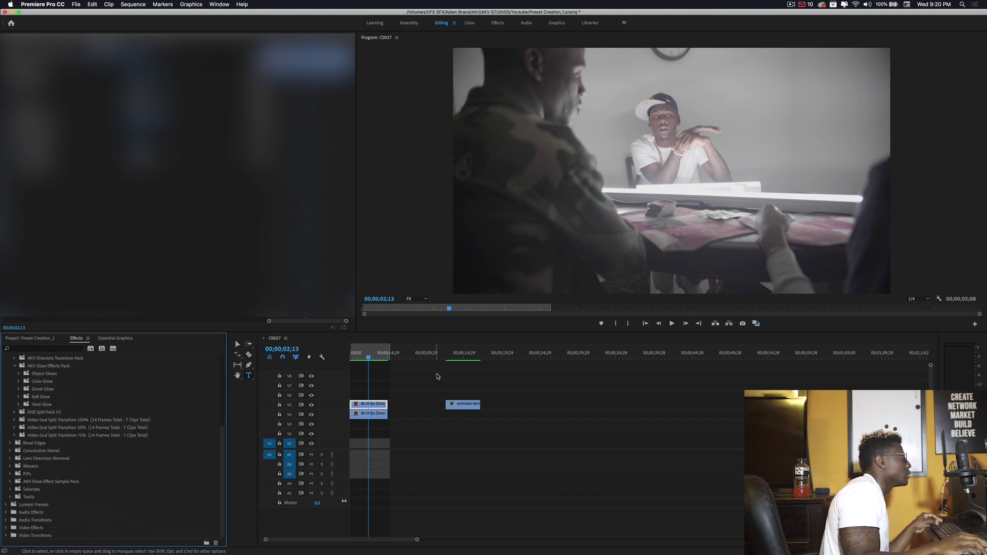
Apply Ultra Key to the demon wings clip and sample its green background with the eyedropper.
{"action": "left_click_drag", "start_coordinate": [455, 358], "coordinate": [463, 359]}
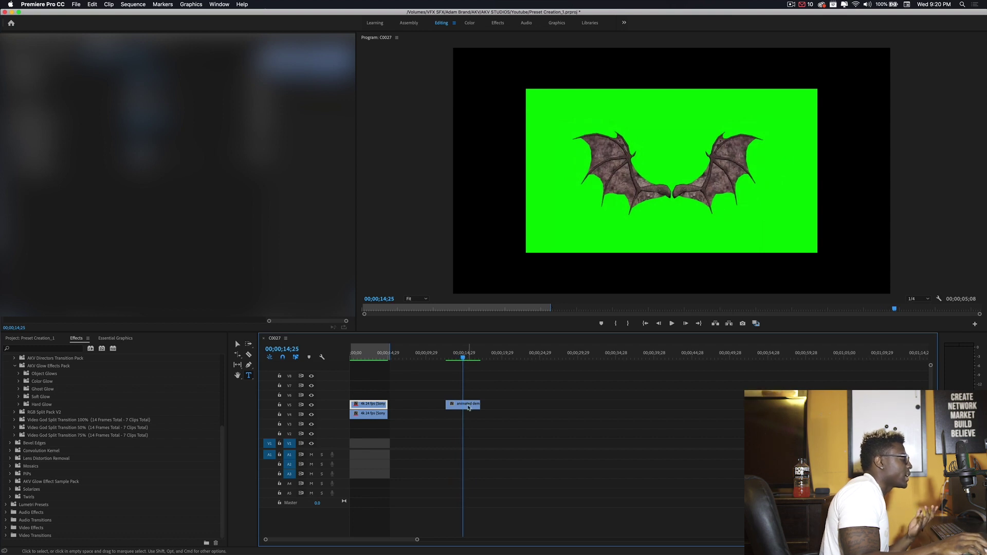
{"action": "mouse_move", "coordinate": [465, 405]}
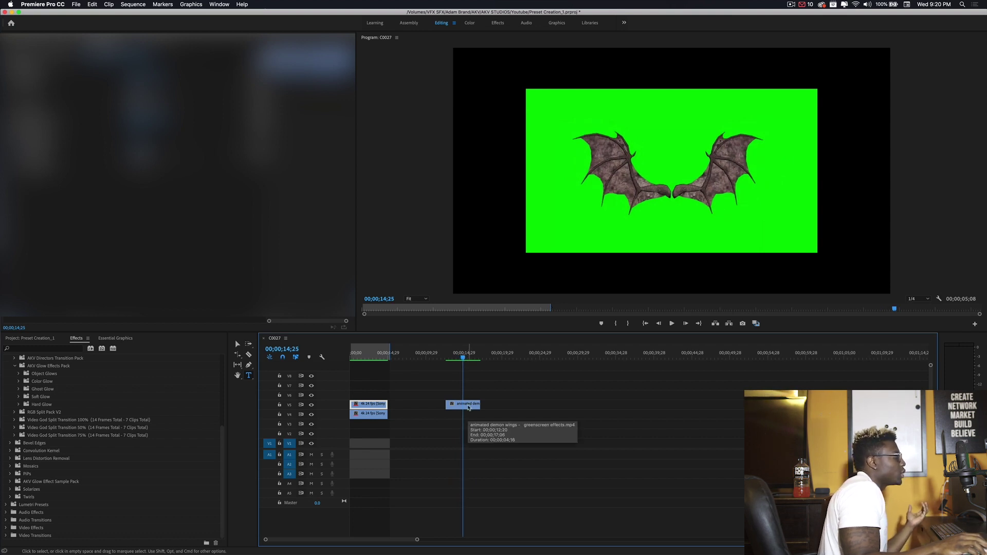
{"action": "left_click", "coordinate": [456, 407]}
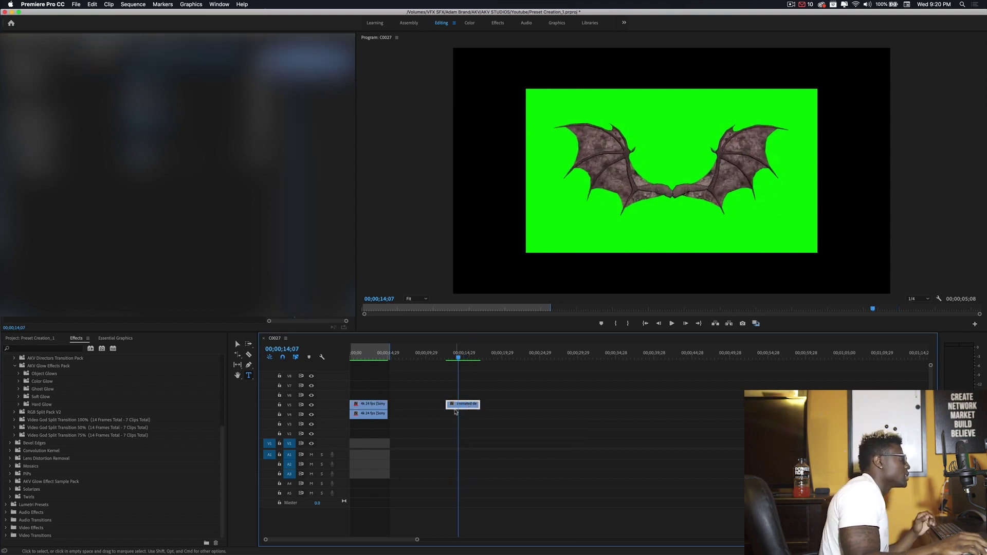
{"action": "left_click", "coordinate": [40, 348]}
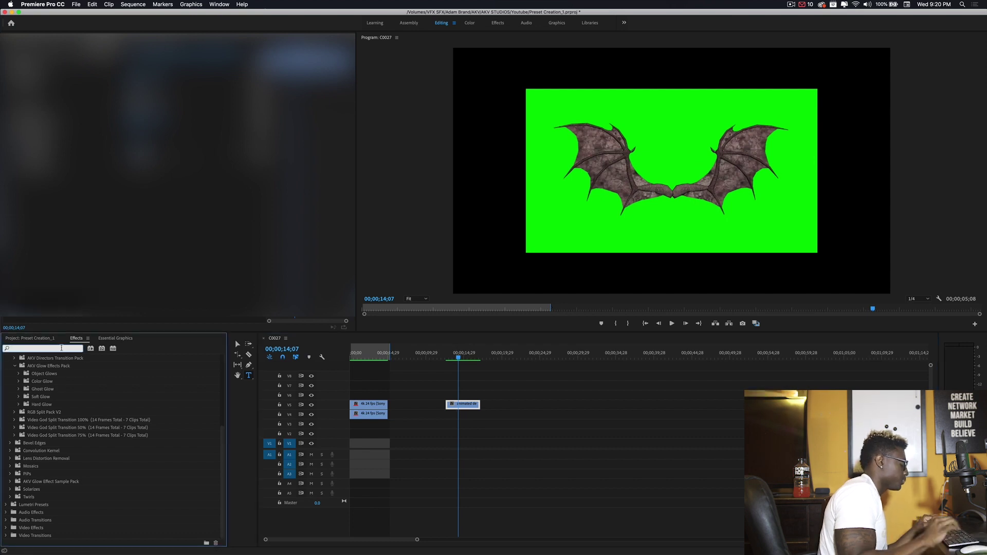
{"action": "type", "text": "ultra"}
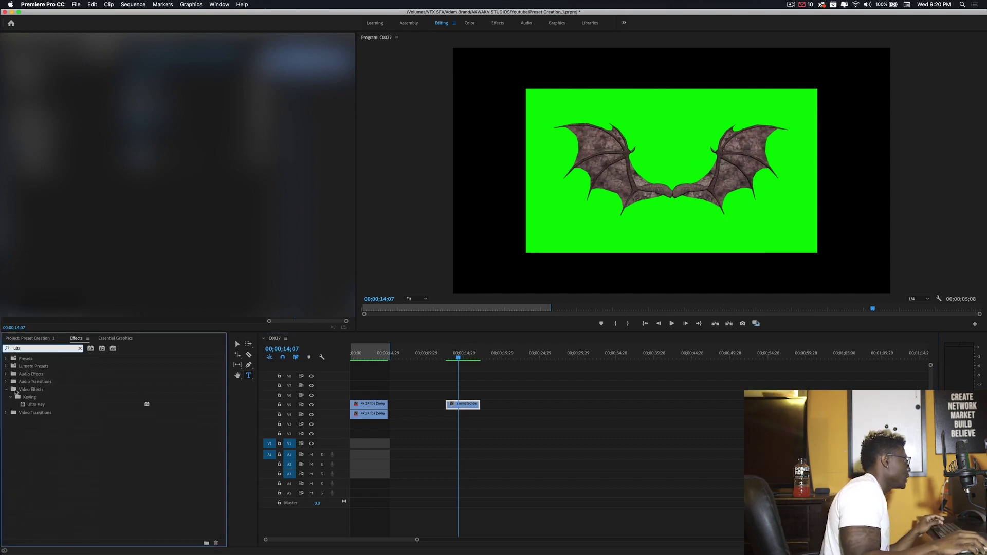
{"action": "left_click_drag", "start_coordinate": [39, 406], "coordinate": [463, 406]}
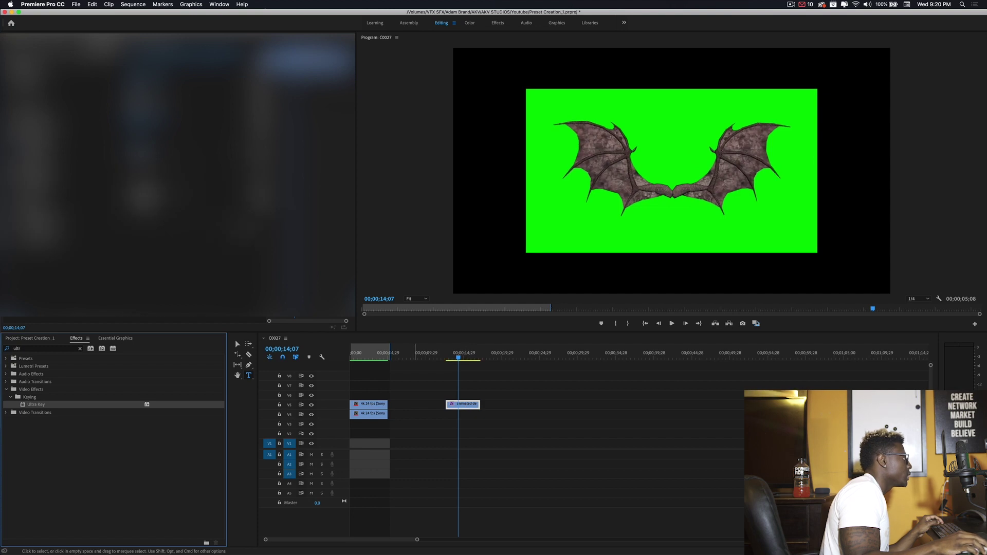
{"action": "left_click", "coordinate": [562, 227]}
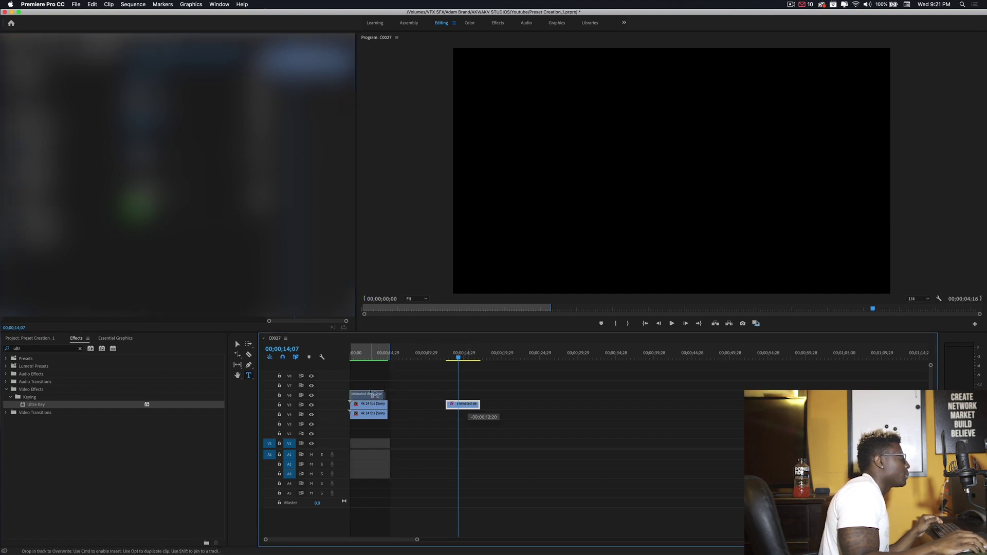
Move the wings clip to the sequence start, duplicate it above, and try then undo Deeper Orange Glow.
{"action": "left_click_drag", "start_coordinate": [468, 407], "coordinate": [372, 397]}
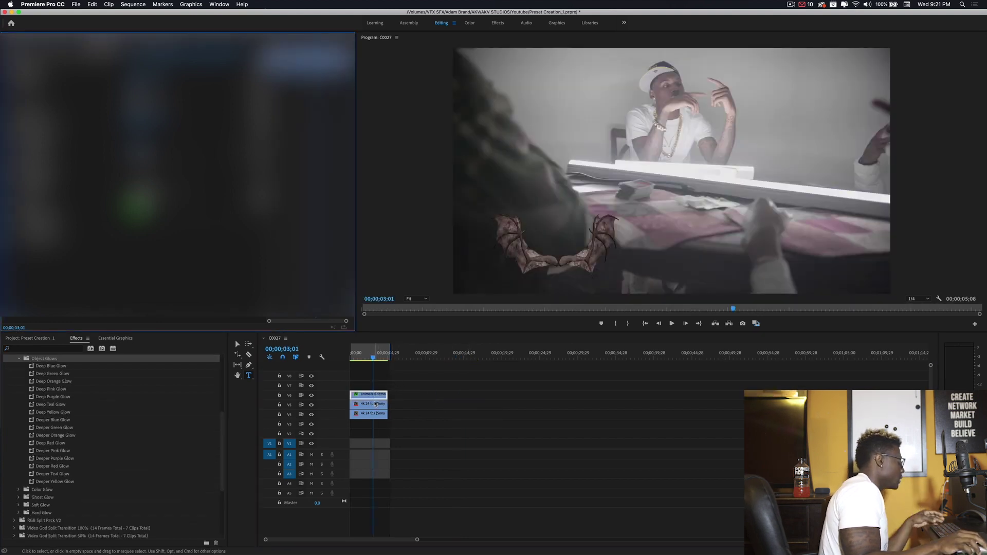
{"action": "left_click_drag", "start_coordinate": [363, 392], "coordinate": [361, 384], "text": "alt"}
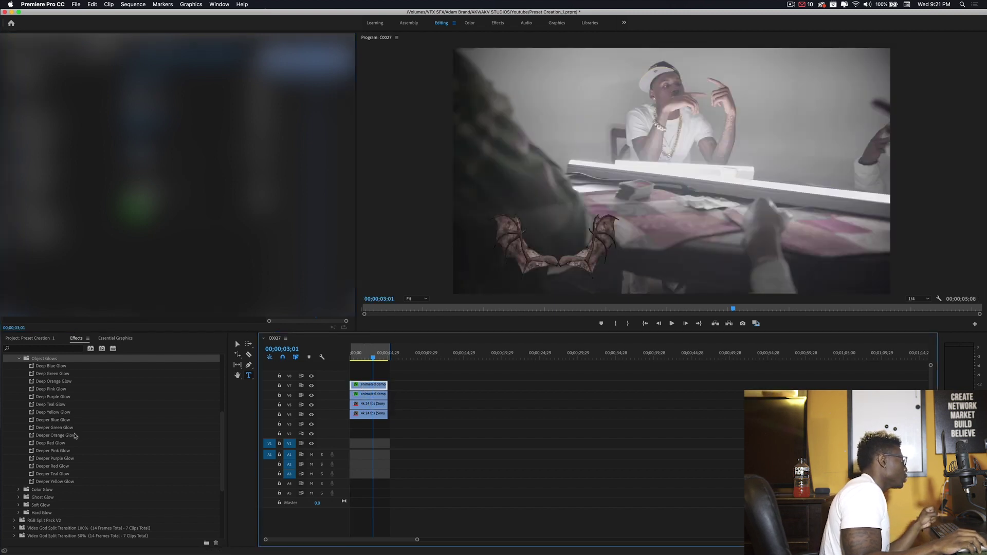
{"action": "left_click", "coordinate": [57, 435]}
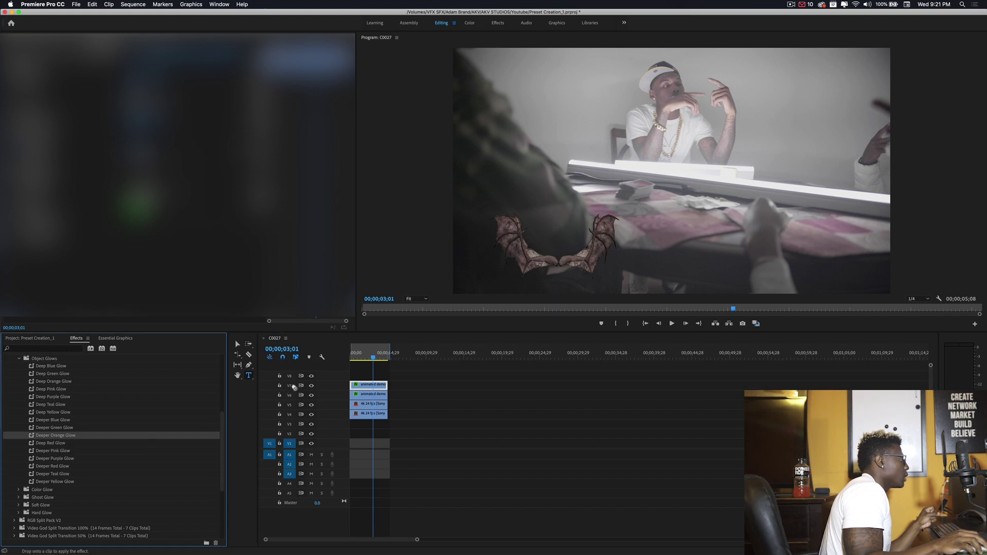
{"action": "left_click_drag", "start_coordinate": [355, 384], "coordinate": [363, 384]}
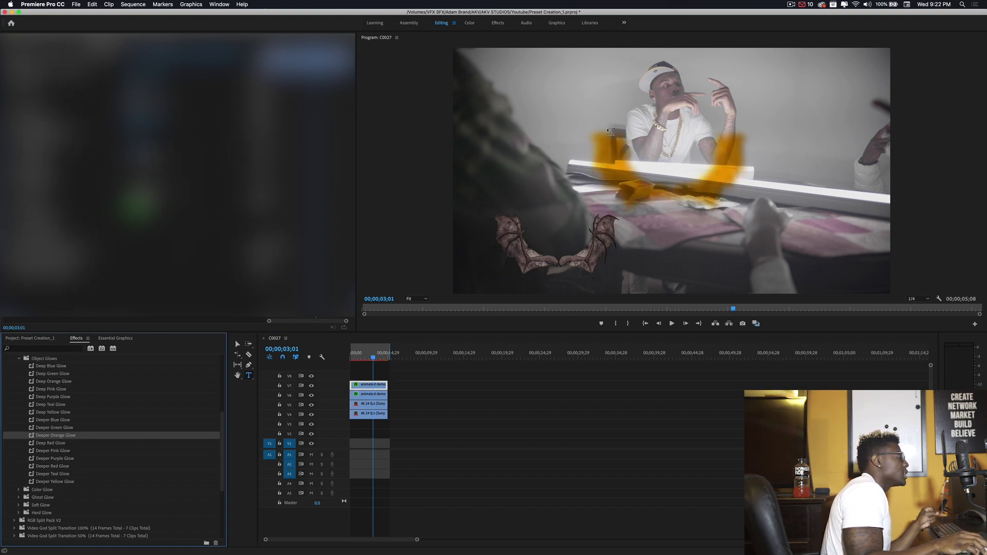
{"action": "key", "text": "super+z"}
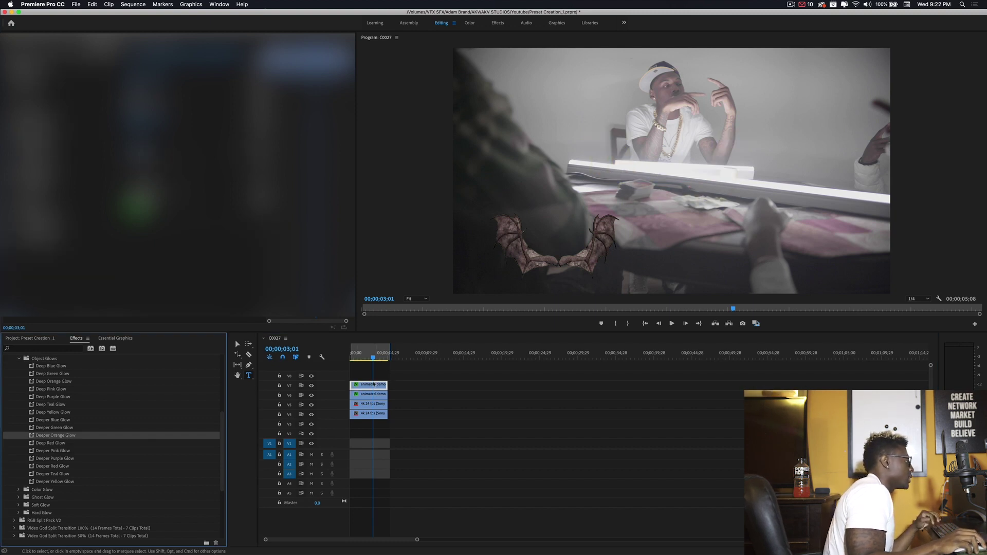
Nest the top wings clip into its own sequence with the default name.
{"action": "right_click", "coordinate": [373, 385]}
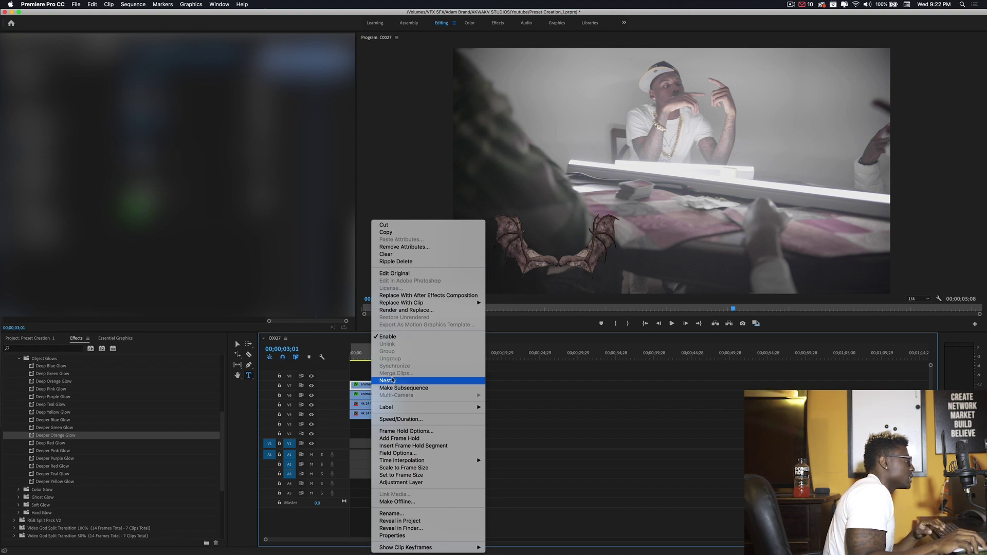
{"action": "left_click", "coordinate": [392, 380]}
{"action": "key", "text": "Return"}
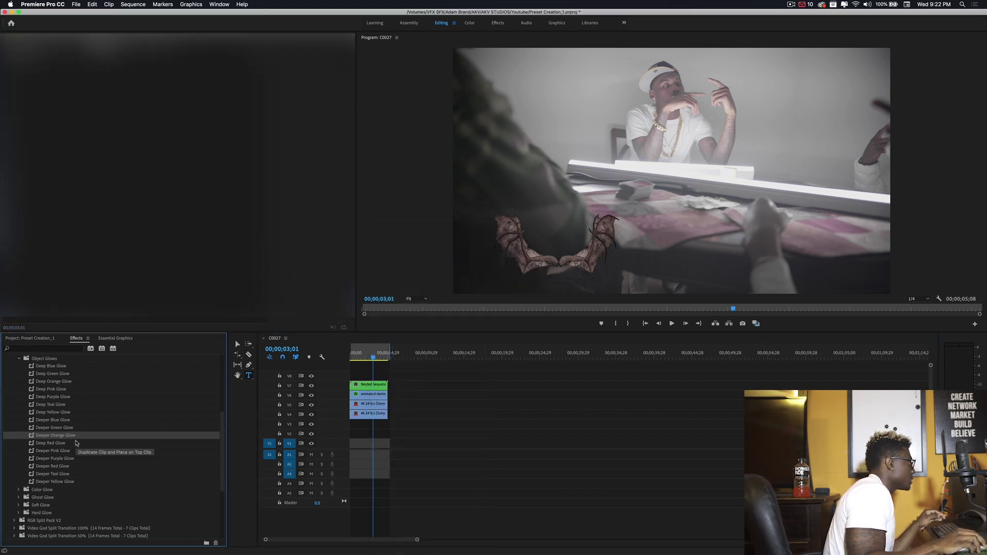
Preview Deep Red Glow on the nested wings clip from the sequence start, then undo it.
{"action": "left_click_drag", "start_coordinate": [61, 444], "coordinate": [208, 417]}
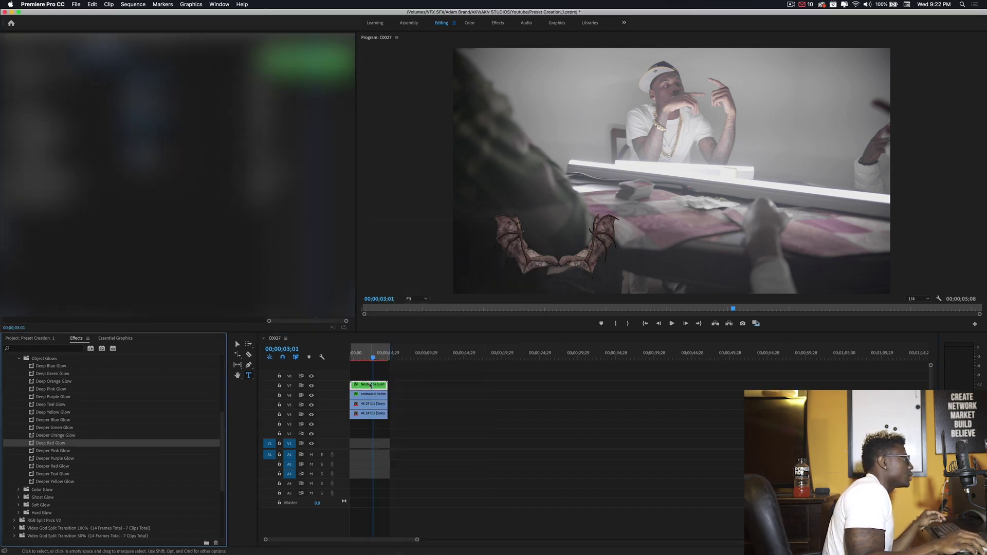
{"action": "left_click", "coordinate": [352, 357]}
{"action": "key", "text": "space"}
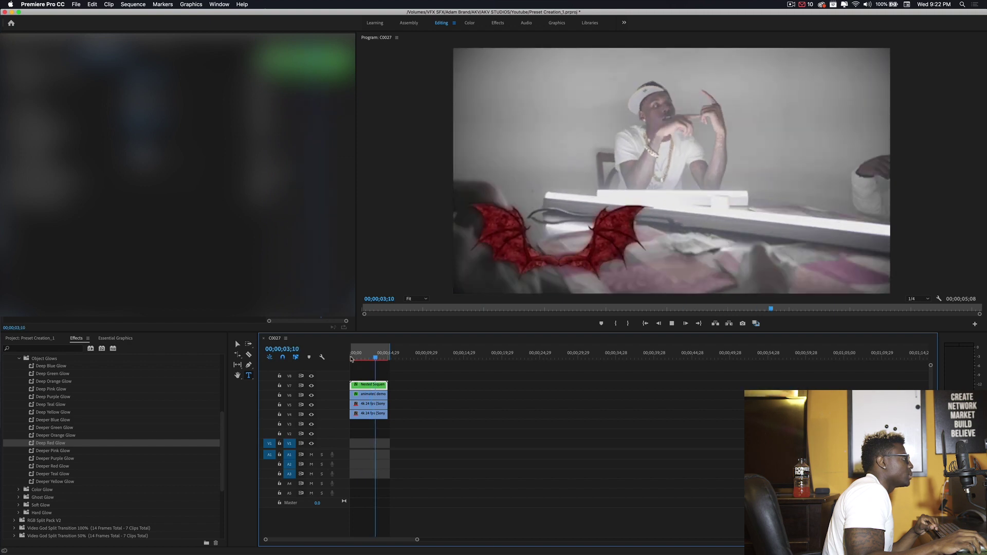
{"action": "key", "text": "space"}
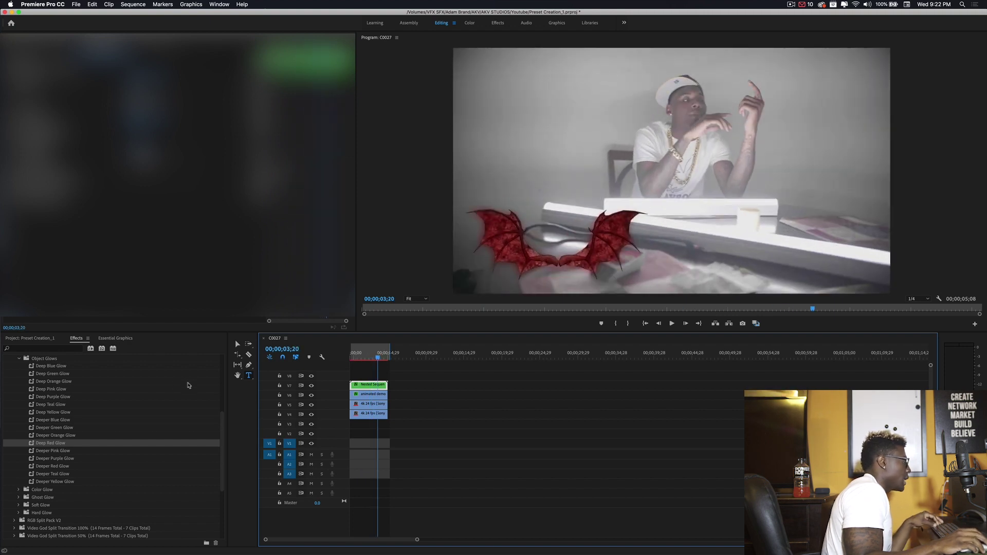
{"action": "key", "text": "ctrl+z"}
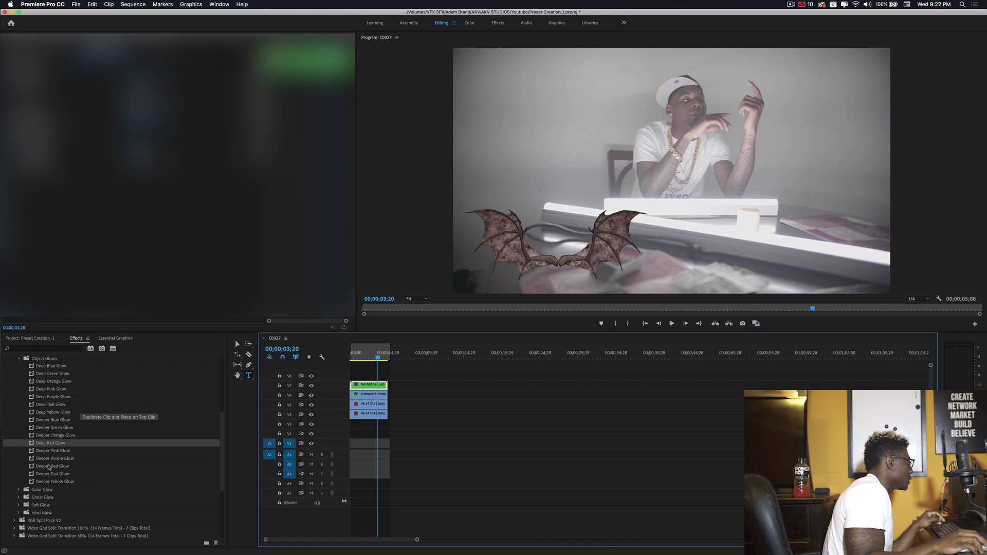
Apply Deeper Red Glow to the nested wings clip and play it back from the start.
{"action": "left_click_drag", "start_coordinate": [52, 469], "coordinate": [369, 394]}
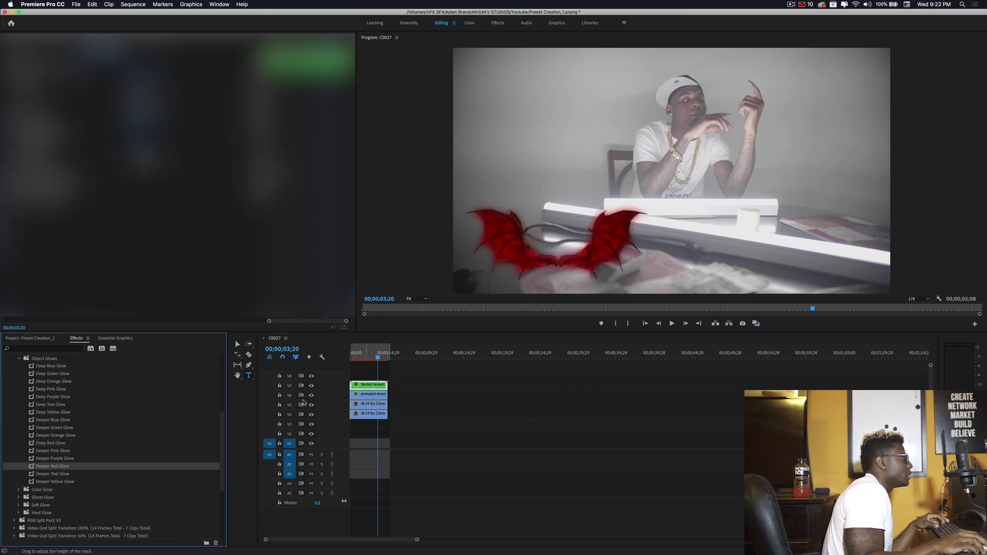
{"action": "left_click", "coordinate": [360, 356]}
{"action": "key", "text": "space"}
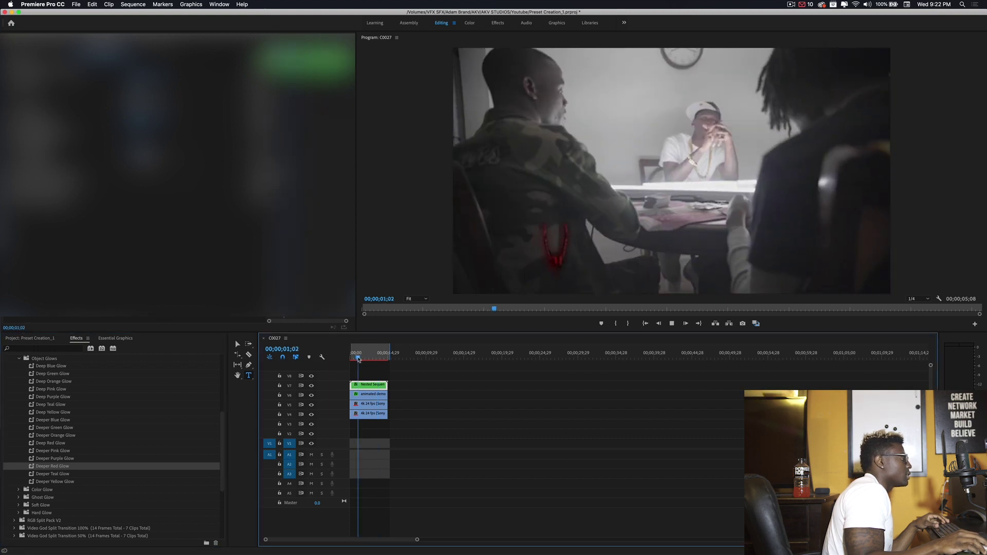
{"action": "key", "text": "space"}
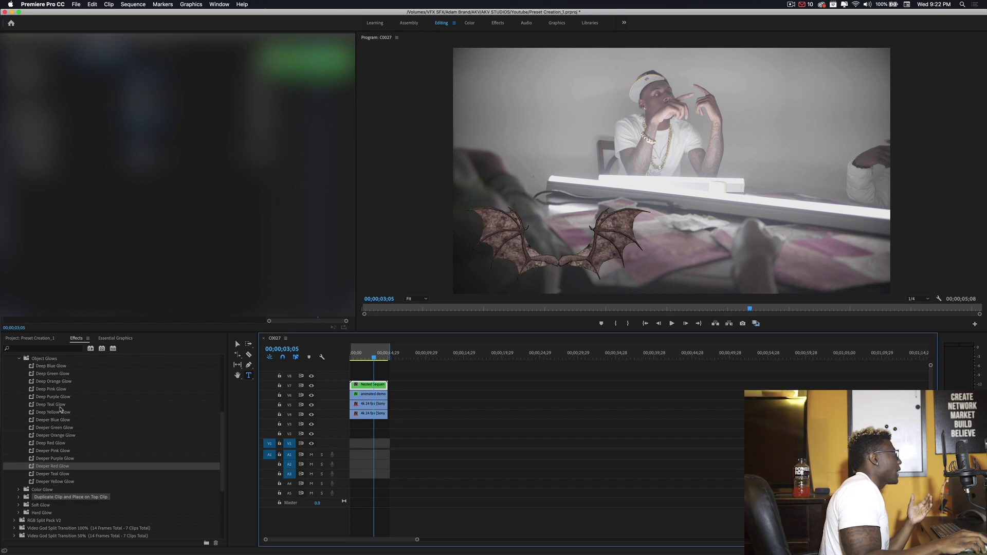
Try Deep Teal Glow, undo it, and apply Deeper Teal Glow to the wings instead.
{"action": "left_click_drag", "start_coordinate": [54, 405], "coordinate": [357, 391]}
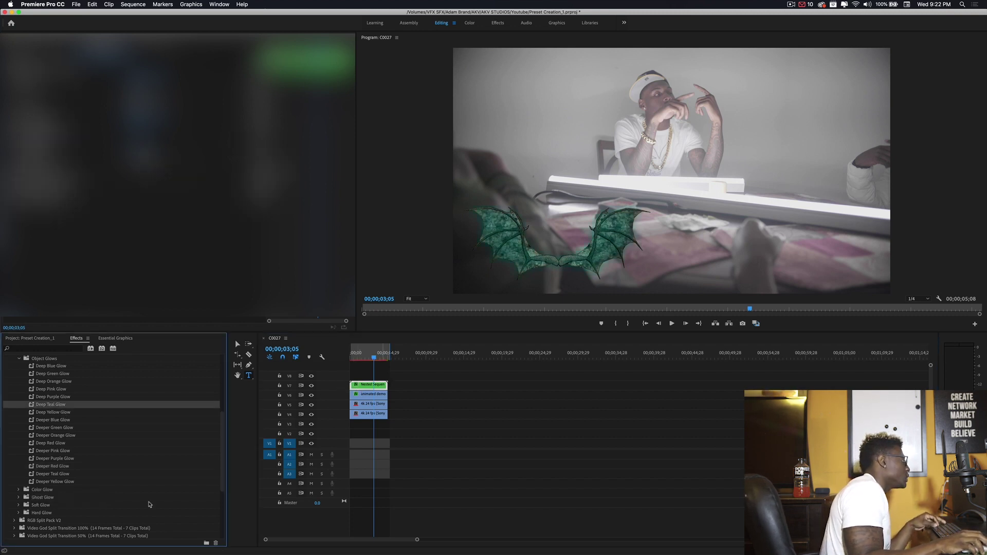
{"action": "key", "text": "super+z"}
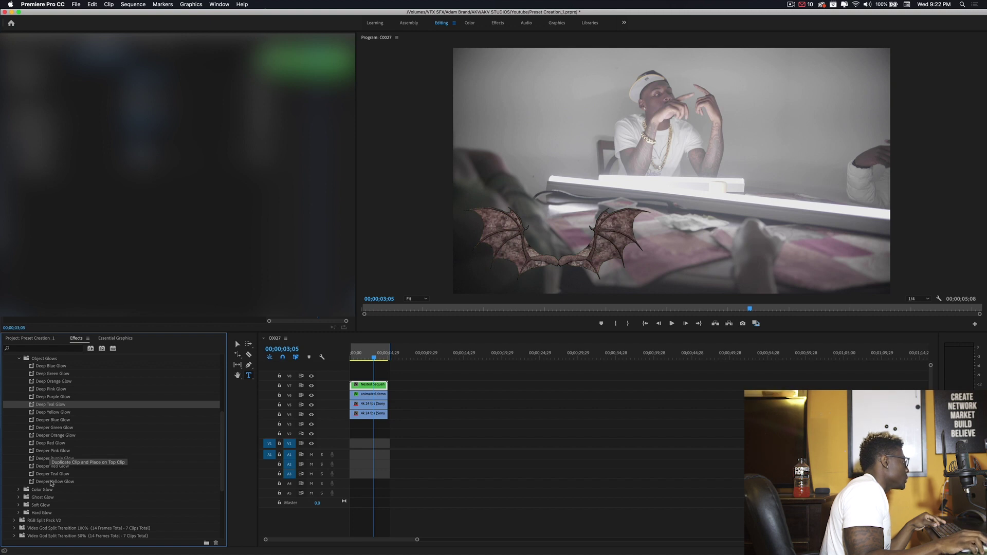
{"action": "left_click_drag", "start_coordinate": [52, 473], "coordinate": [382, 384]}
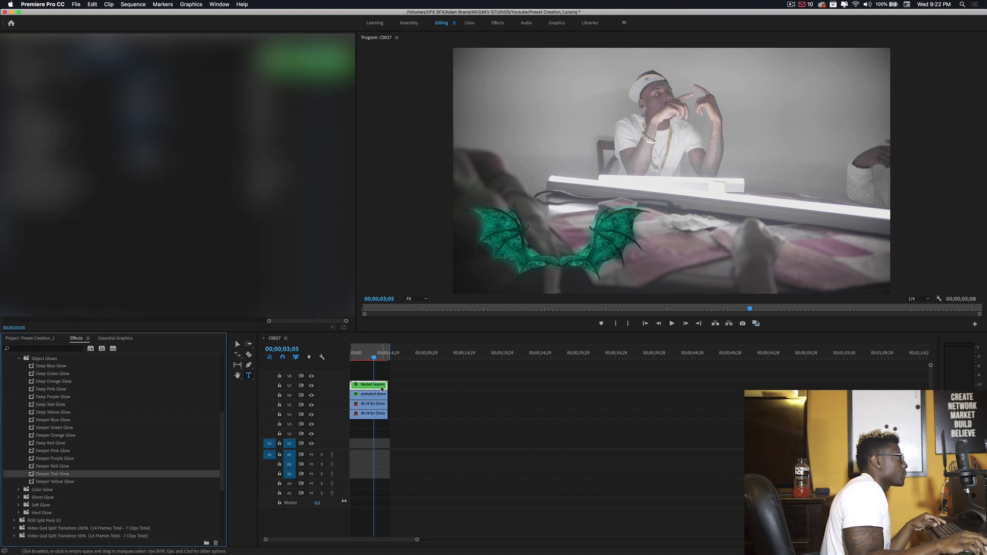